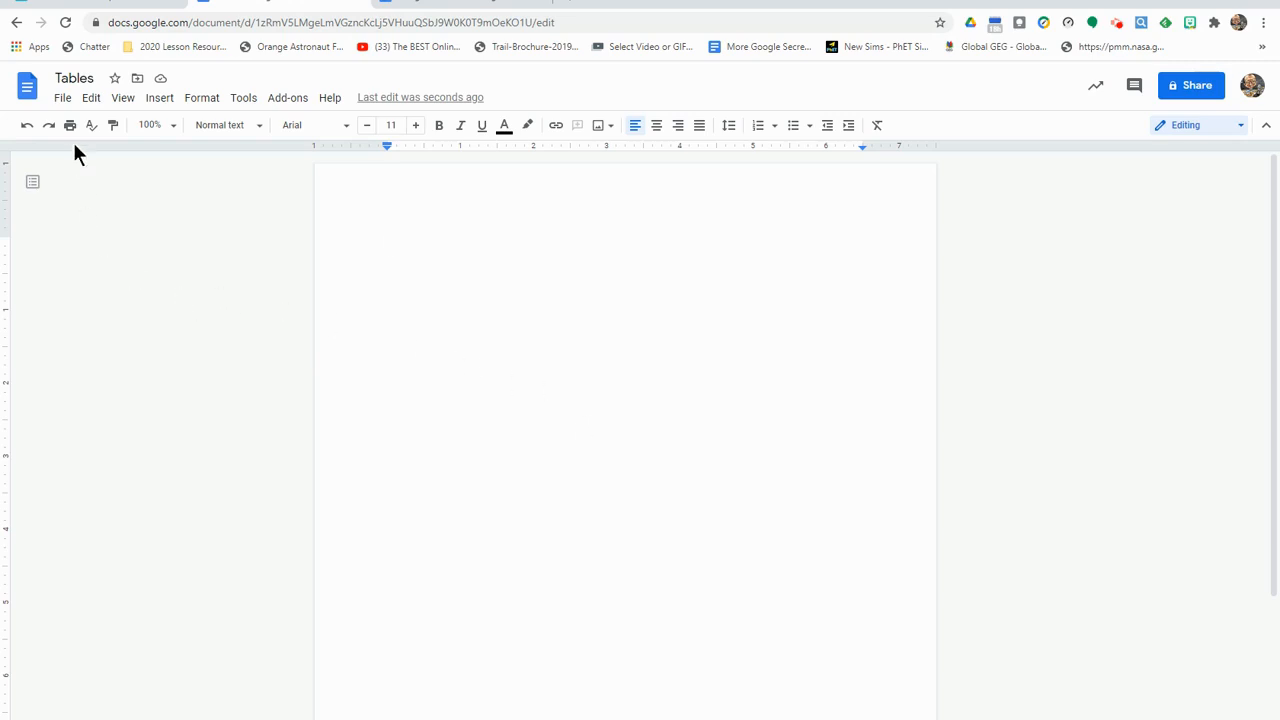
# - Insert a table with two columns and two rows at the start of the blank document
pyautogui.click(160, 100)
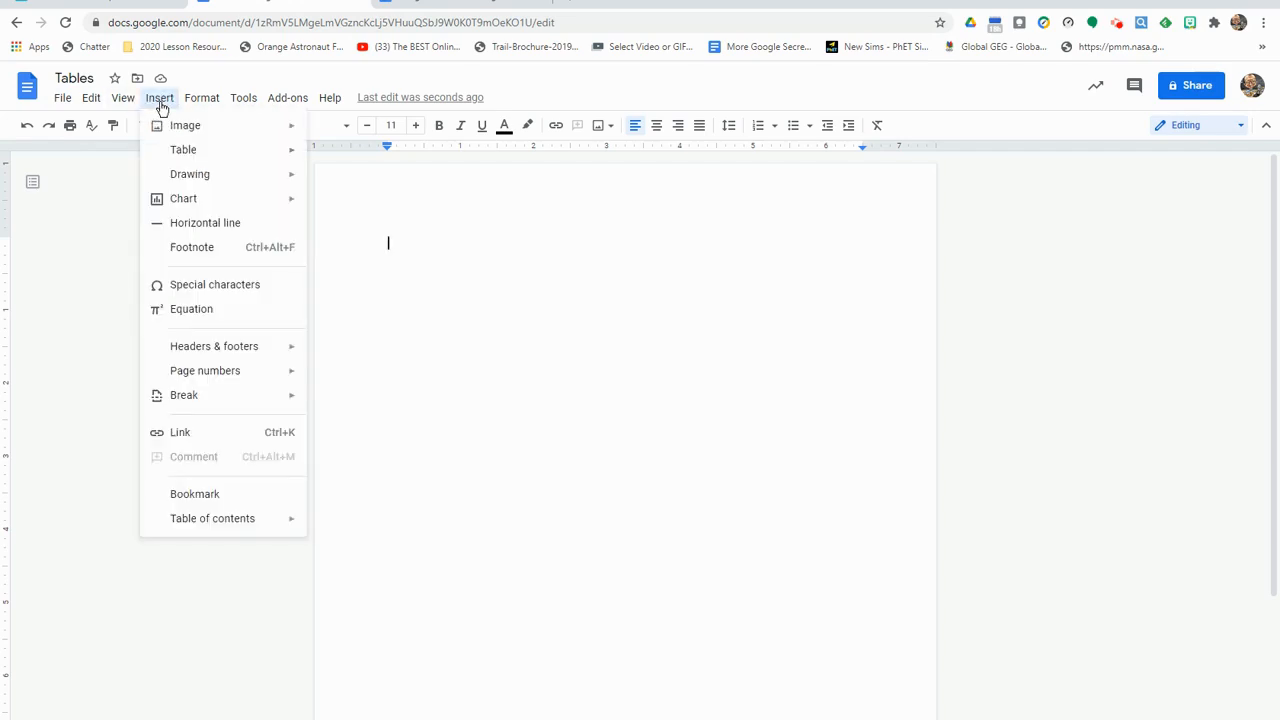
pyautogui.moveTo(183, 155)
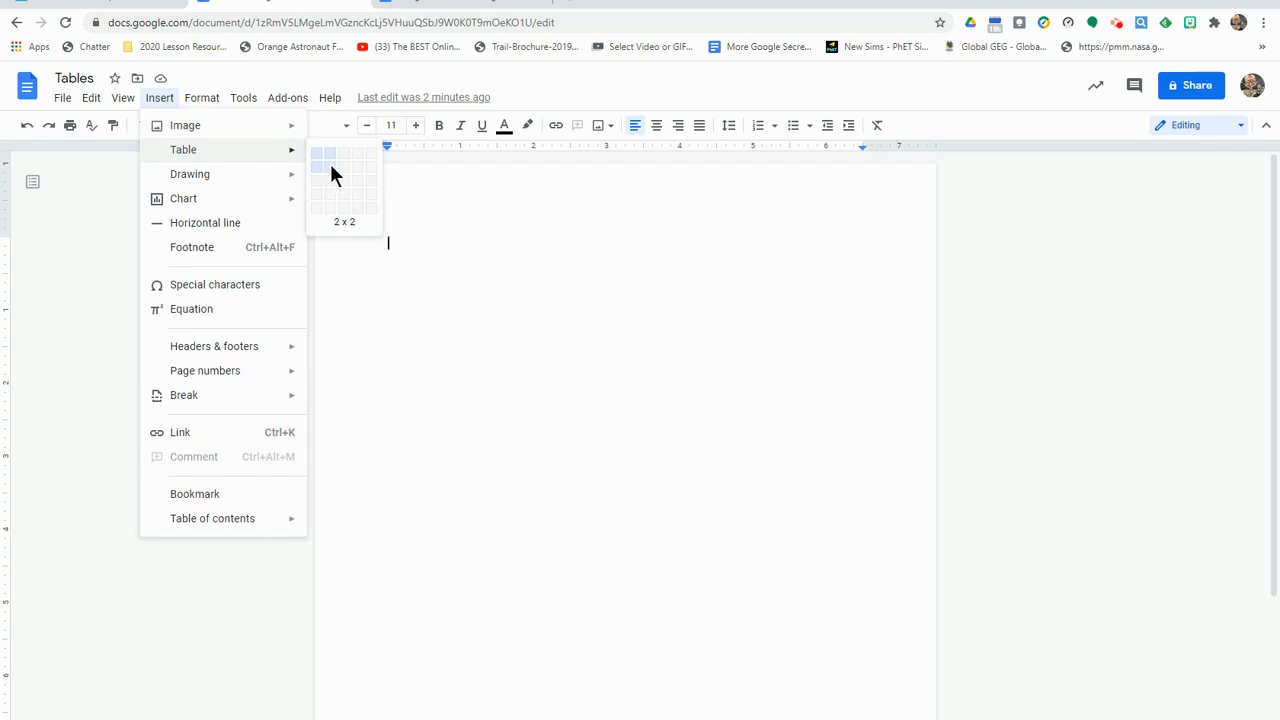
pyautogui.click(331, 168)
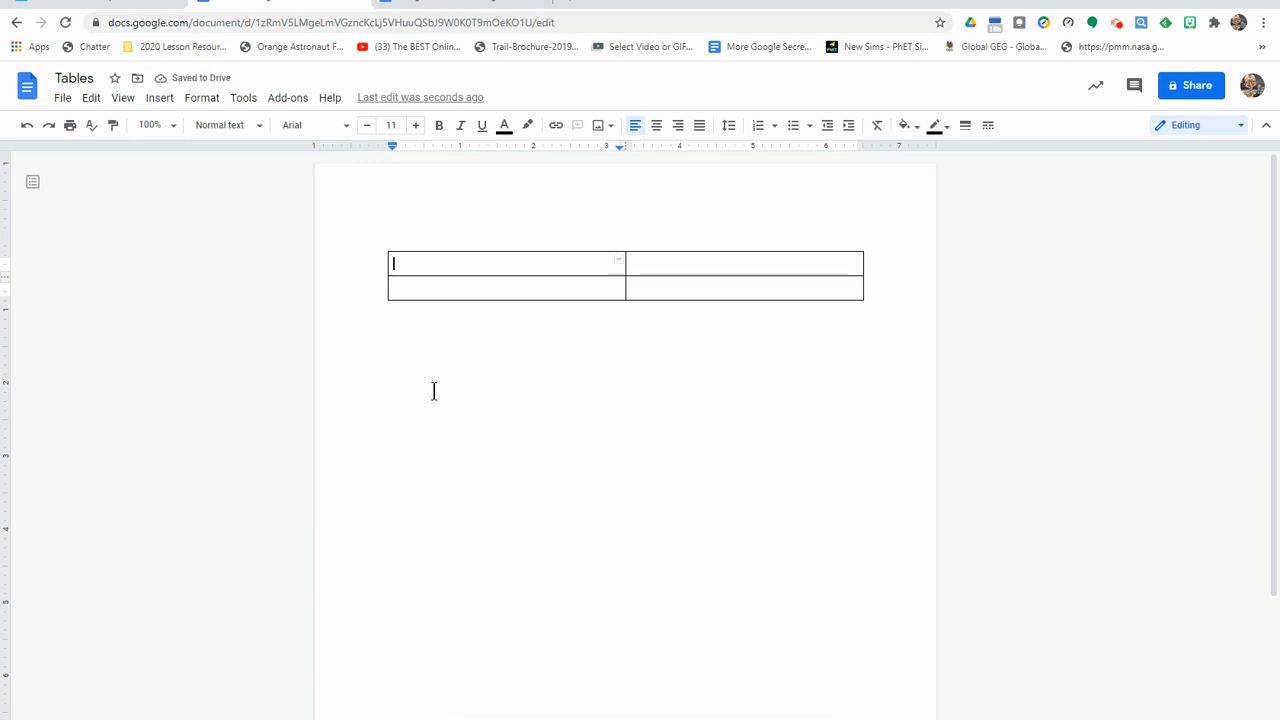
pyautogui.moveTo(466, 266); pyautogui.dragTo(478, 297)
pyautogui.click(743, 266)
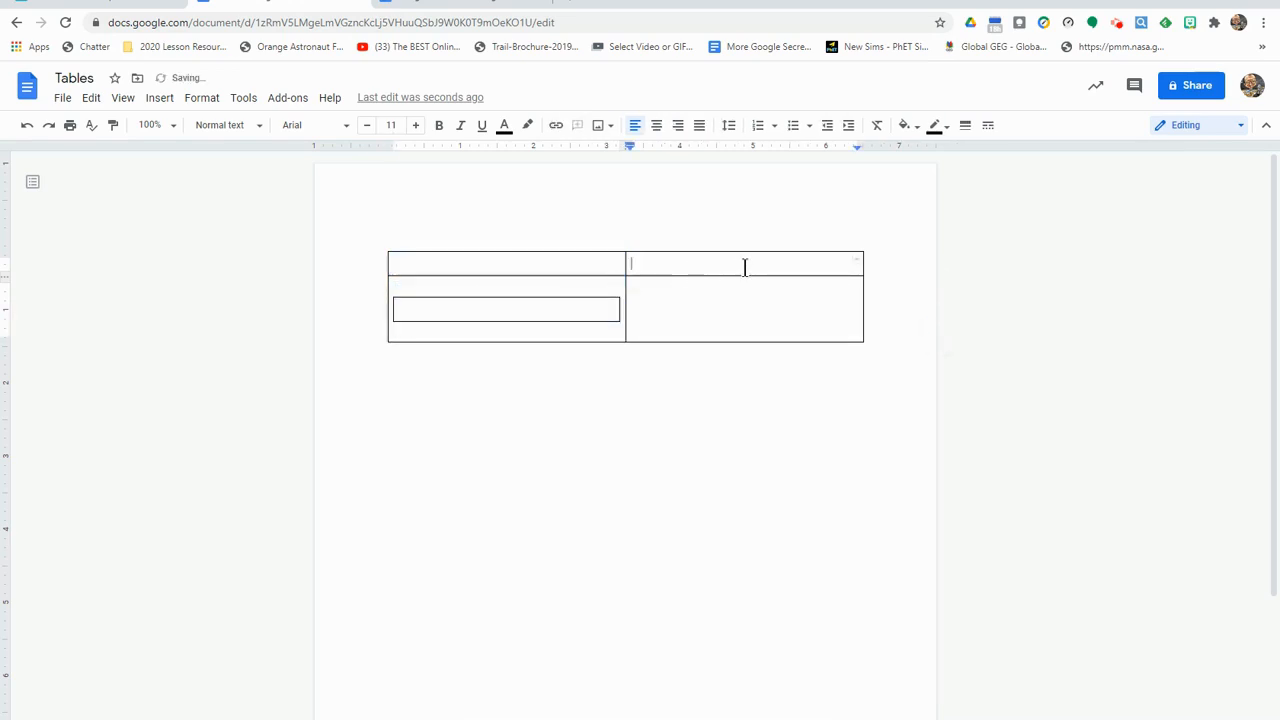
pyautogui.click(27, 128)
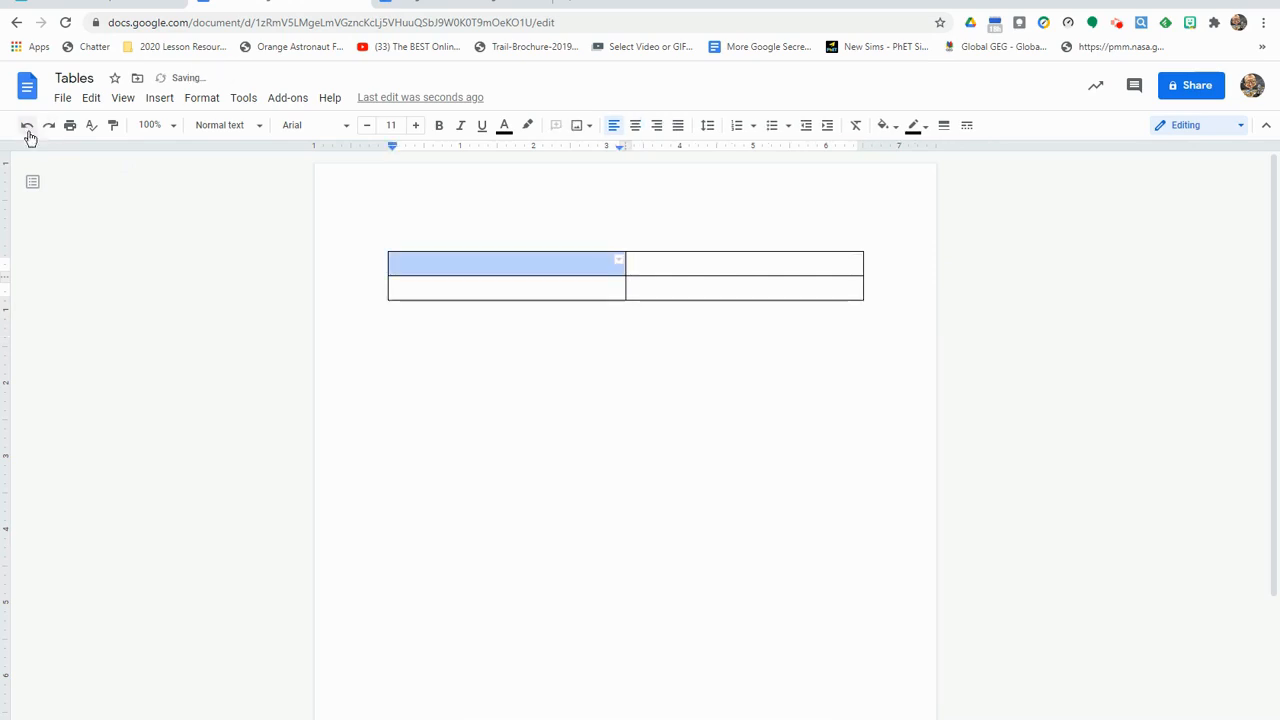
pyautogui.click(526, 363)
pyautogui.moveTo(482, 266); pyautogui.dragTo(784, 286)
pyautogui.click(784, 266)
pyautogui.moveTo(538, 266); pyautogui.dragTo(677, 295)
pyautogui.click(570, 298)
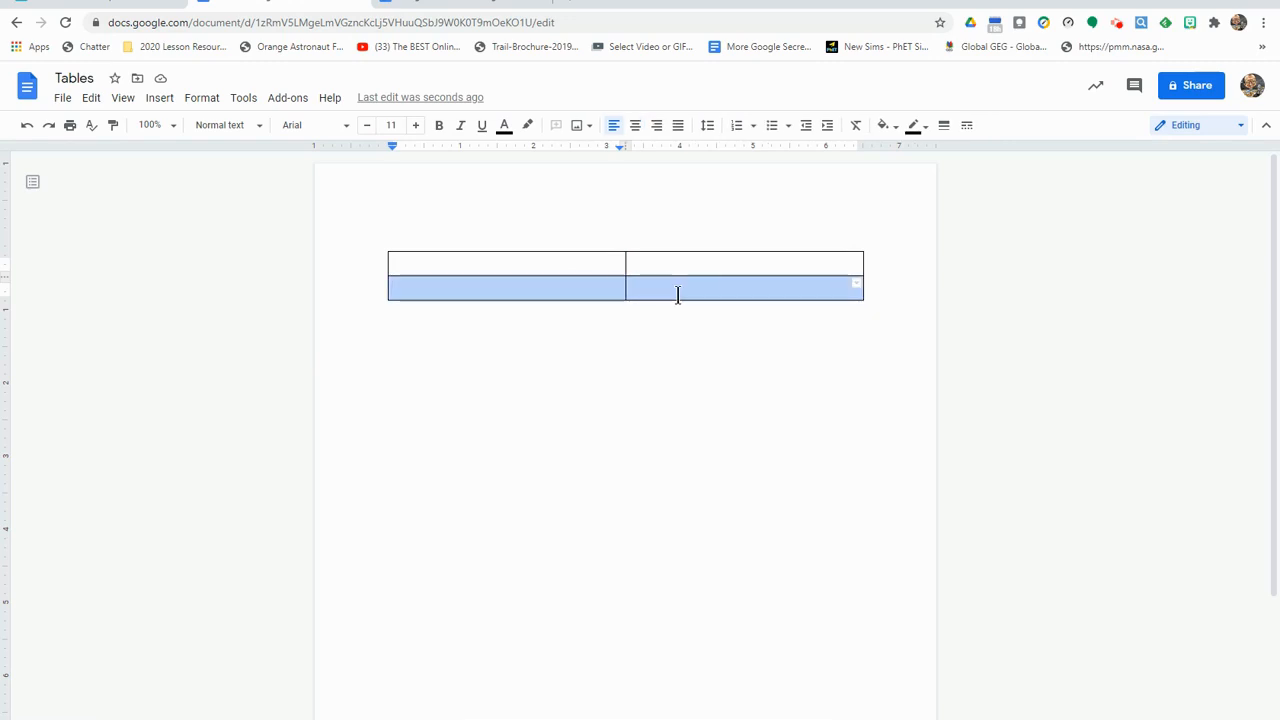
# - Set the font size to 15 in the table's upper-left cell
pyautogui.click(498, 261)
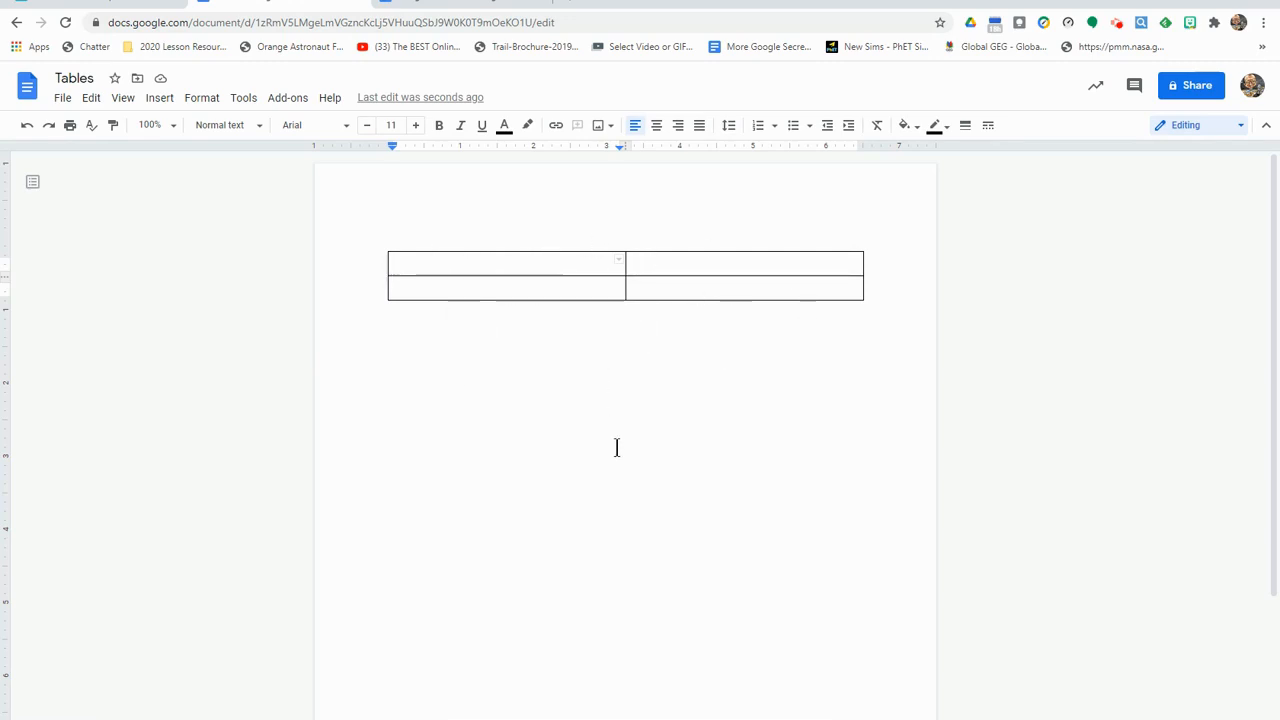
pyautogui.click(415, 125)
pyautogui.click(415, 125)
pyautogui.click(415, 125)
pyautogui.click(415, 125)
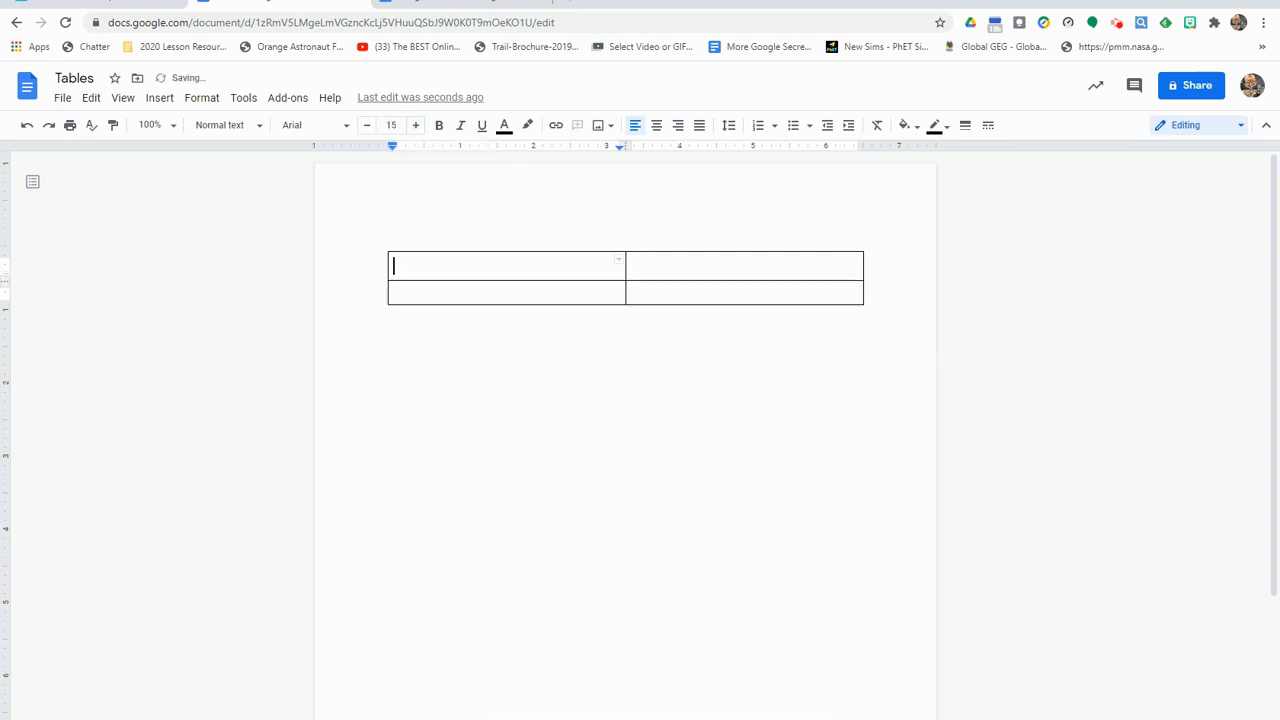
pyautogui.write('Cell')
pyautogui.click(724, 267)
pyautogui.click(487, 268)
pyautogui.press('BackSpace')
pyautogui.press('BackSpace')
pyautogui.press('BackSpace')
pyautogui.press('BackSpace')
pyautogui.click(700, 264)
pyautogui.click(492, 265)
pyautogui.click(702, 265)
# - Start a web image search from the table's upper-left cell and look for "porsche 911"
pyautogui.click(502, 264)
pyautogui.click(601, 127)
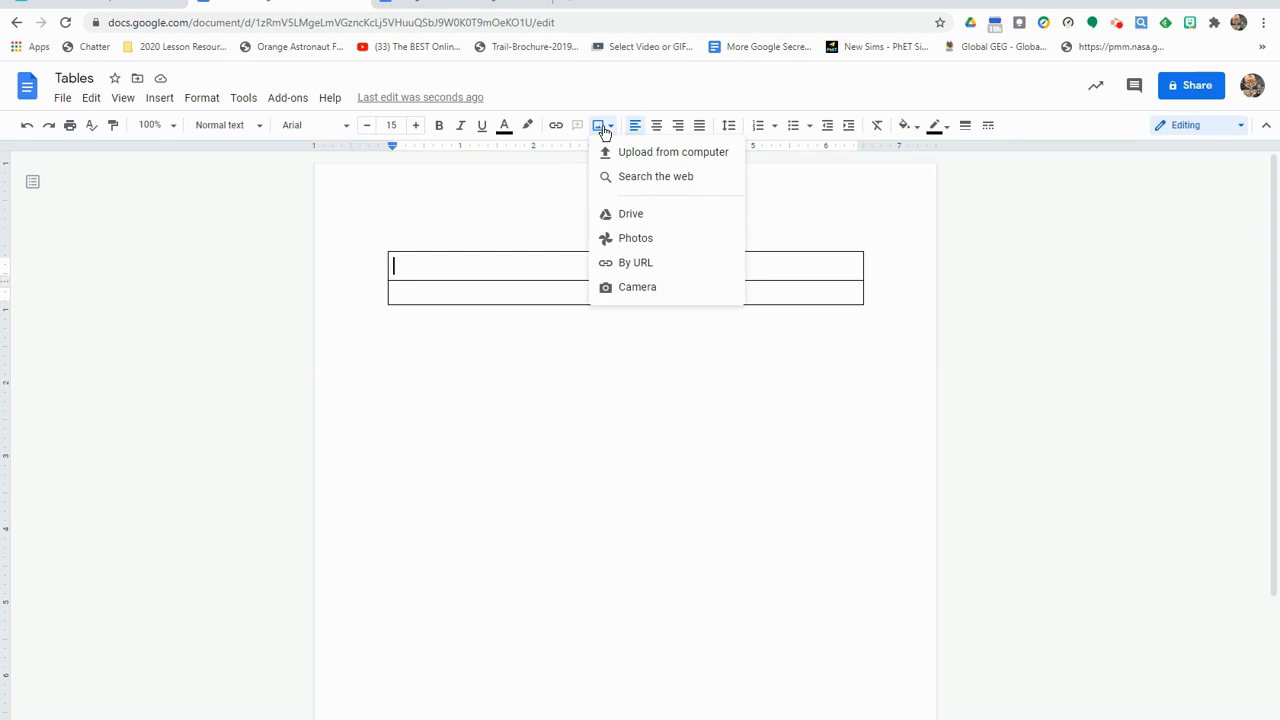
pyautogui.click(651, 181)
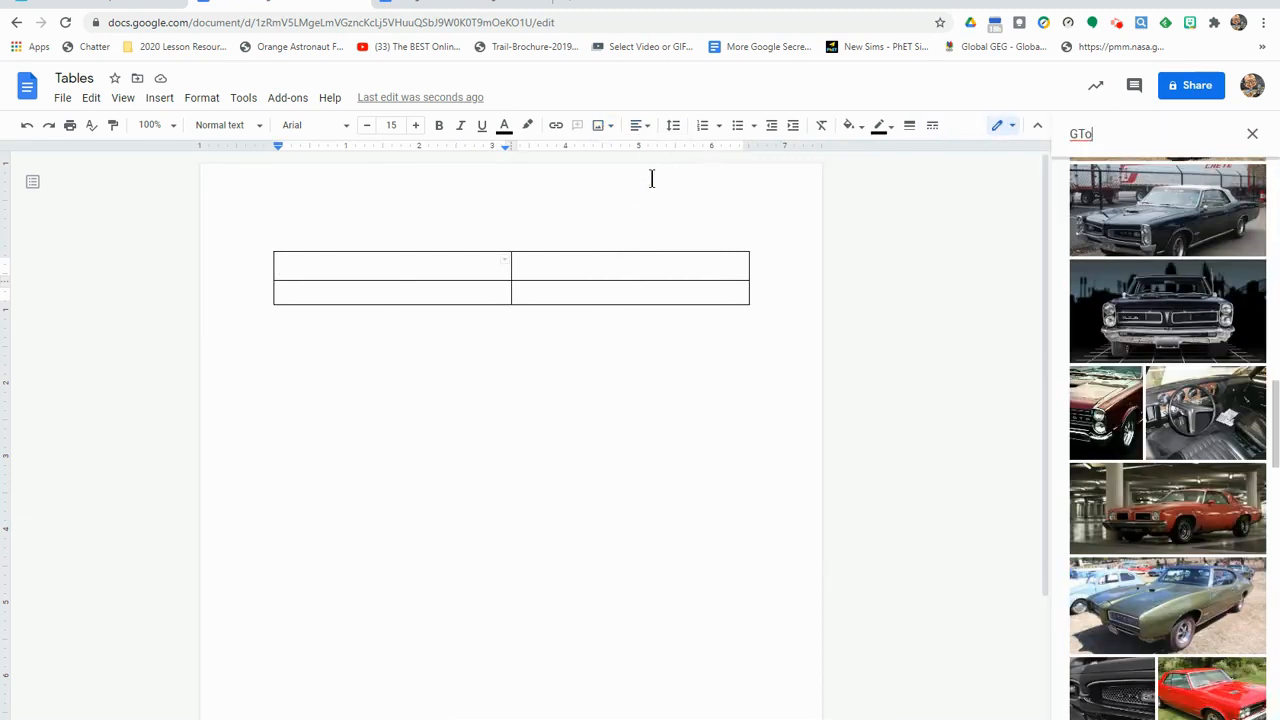
pyautogui.press('BackSpace')
pyautogui.press('BackSpace')
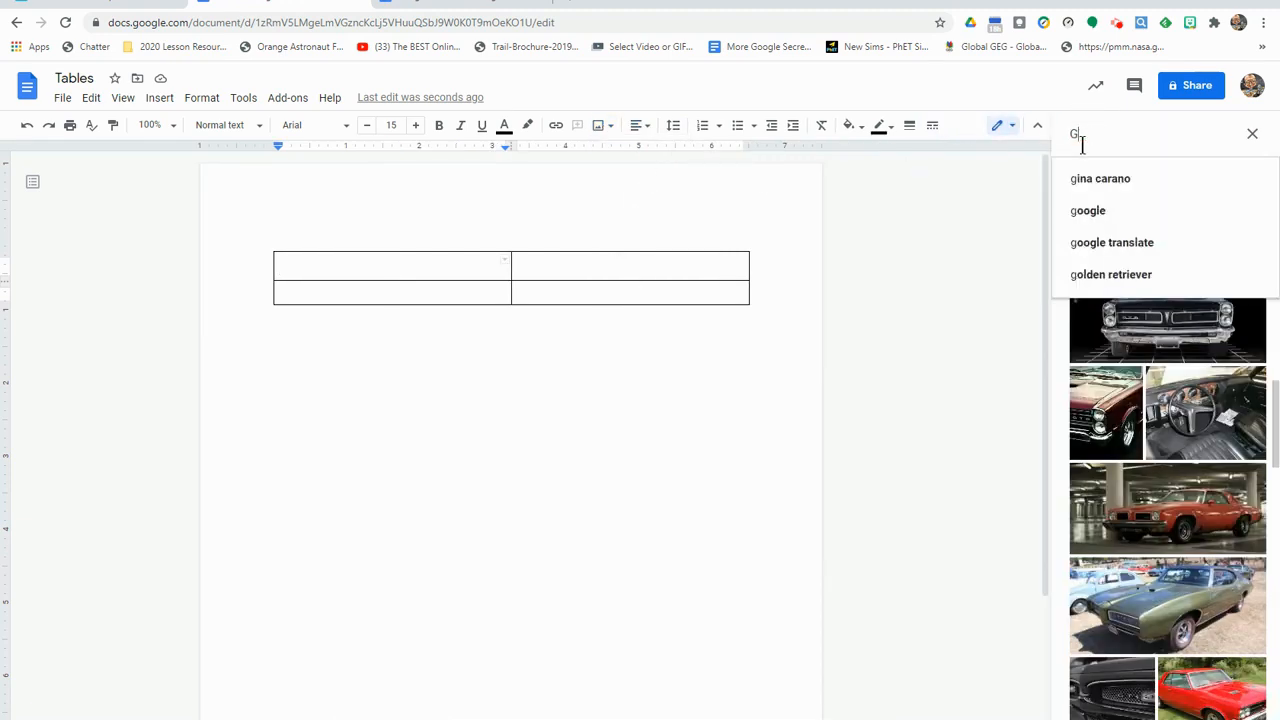
pyautogui.press('BackSpace')
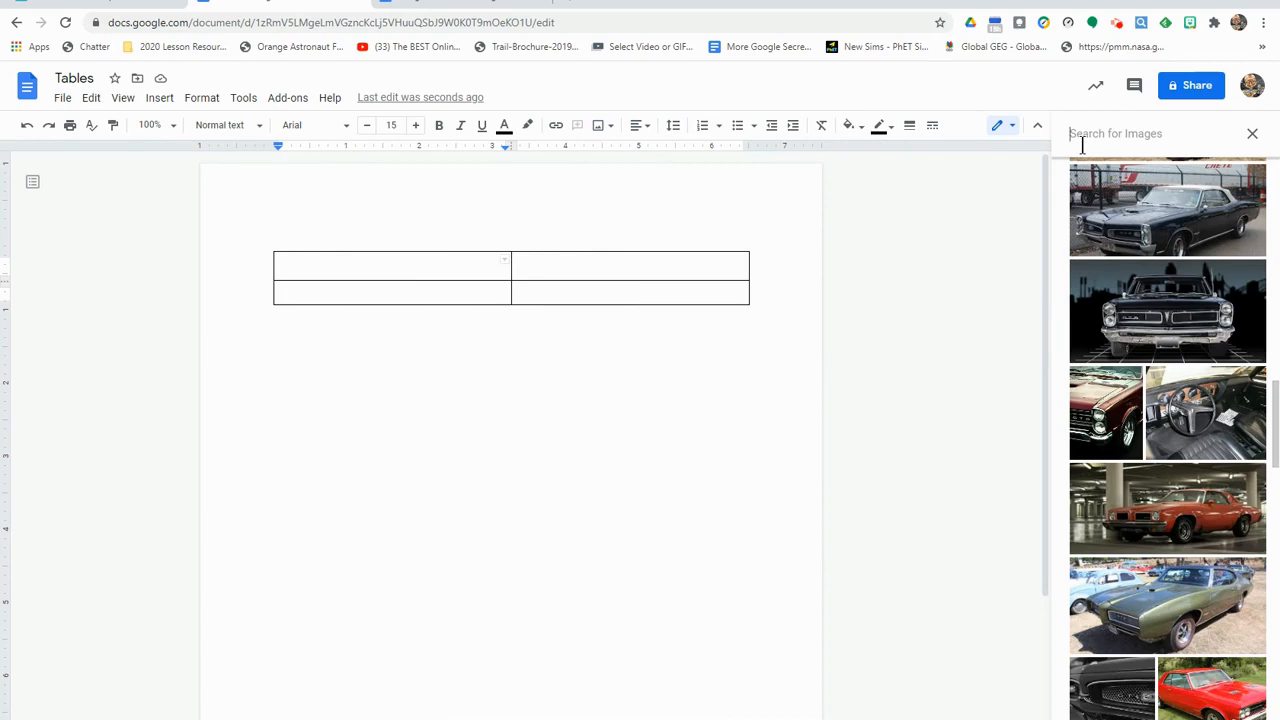
pyautogui.write('P')
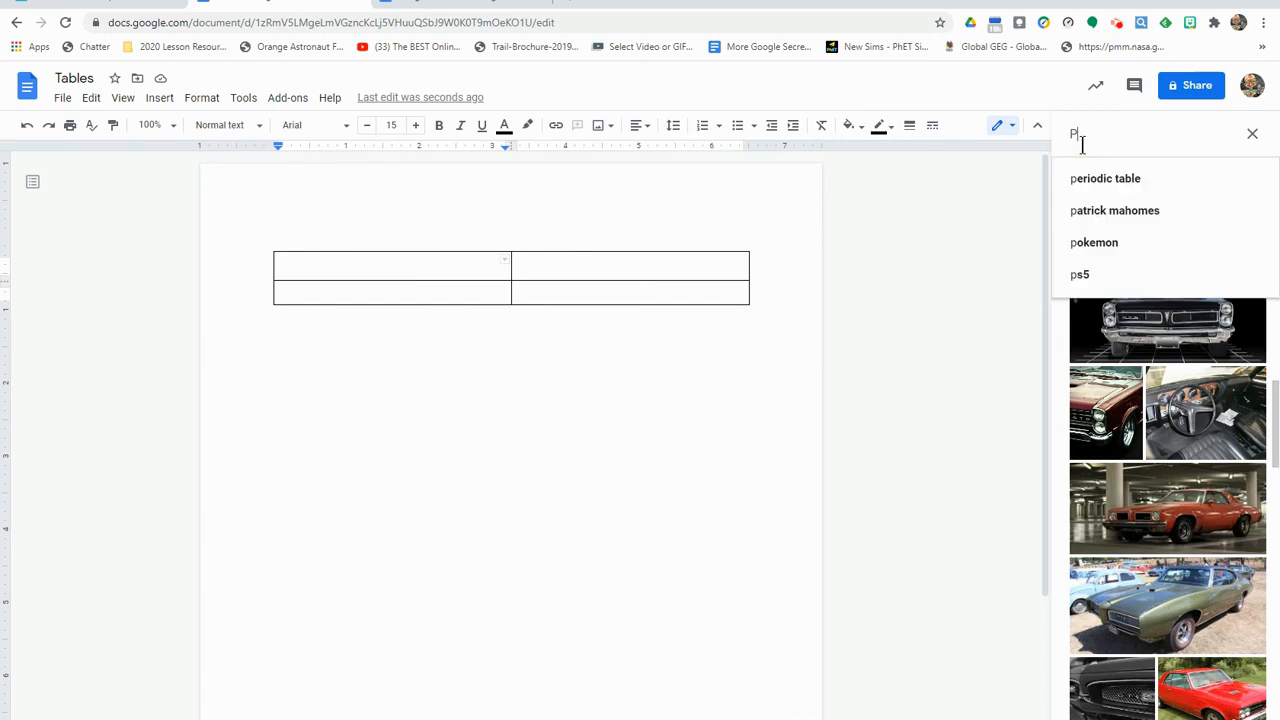
pyautogui.write('orsche')
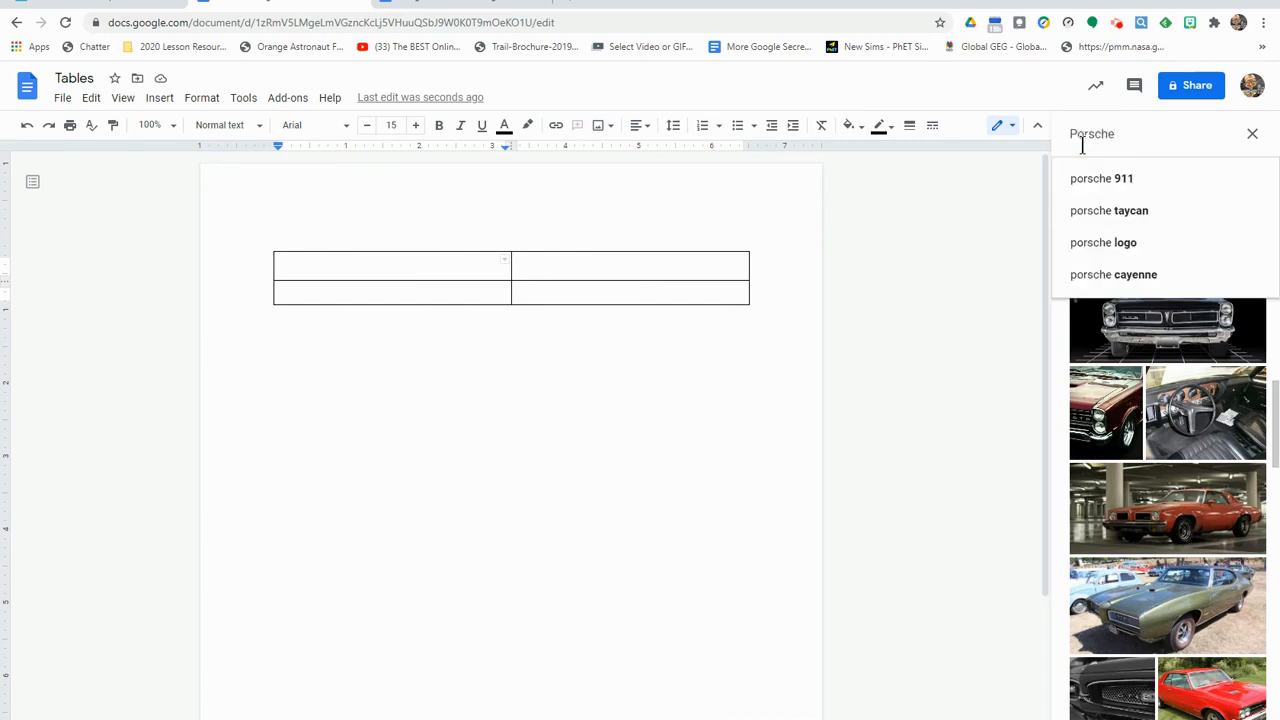
pyautogui.click(1098, 177)
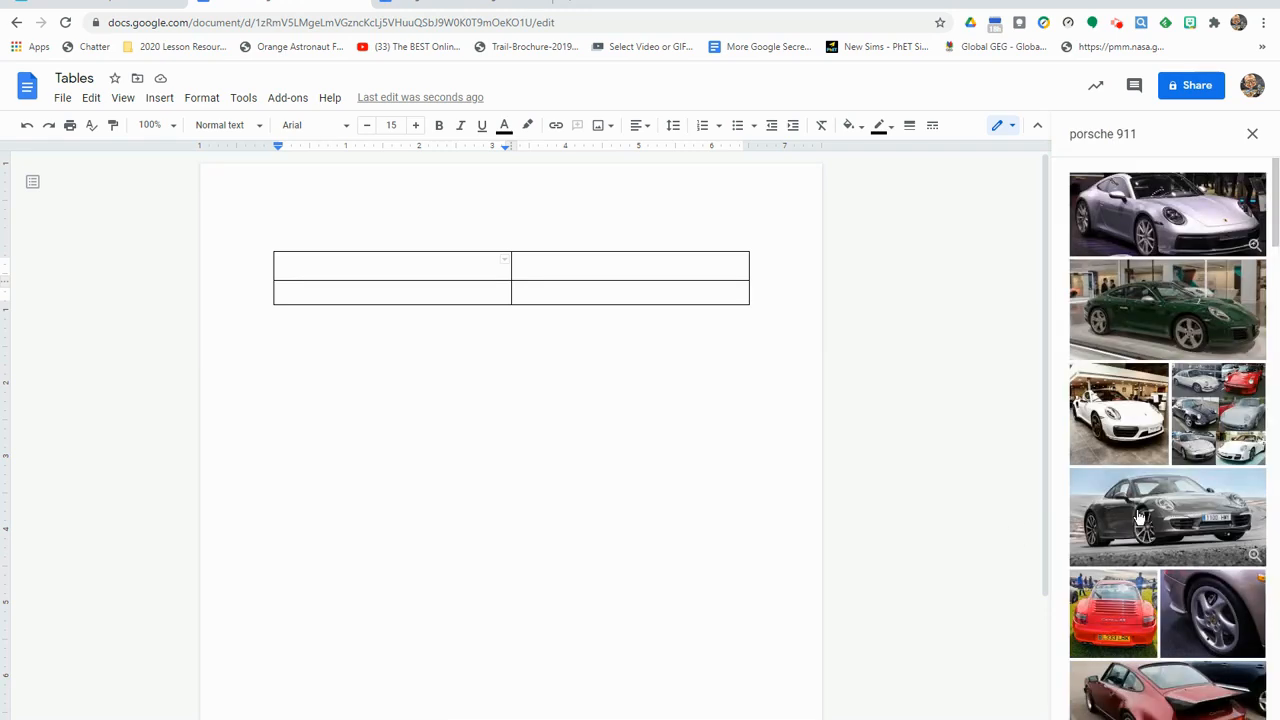
# - Insert the image of the green racing Porsche on a track into the upper-left cell
pyautogui.scroll(-3, 1138, 517)
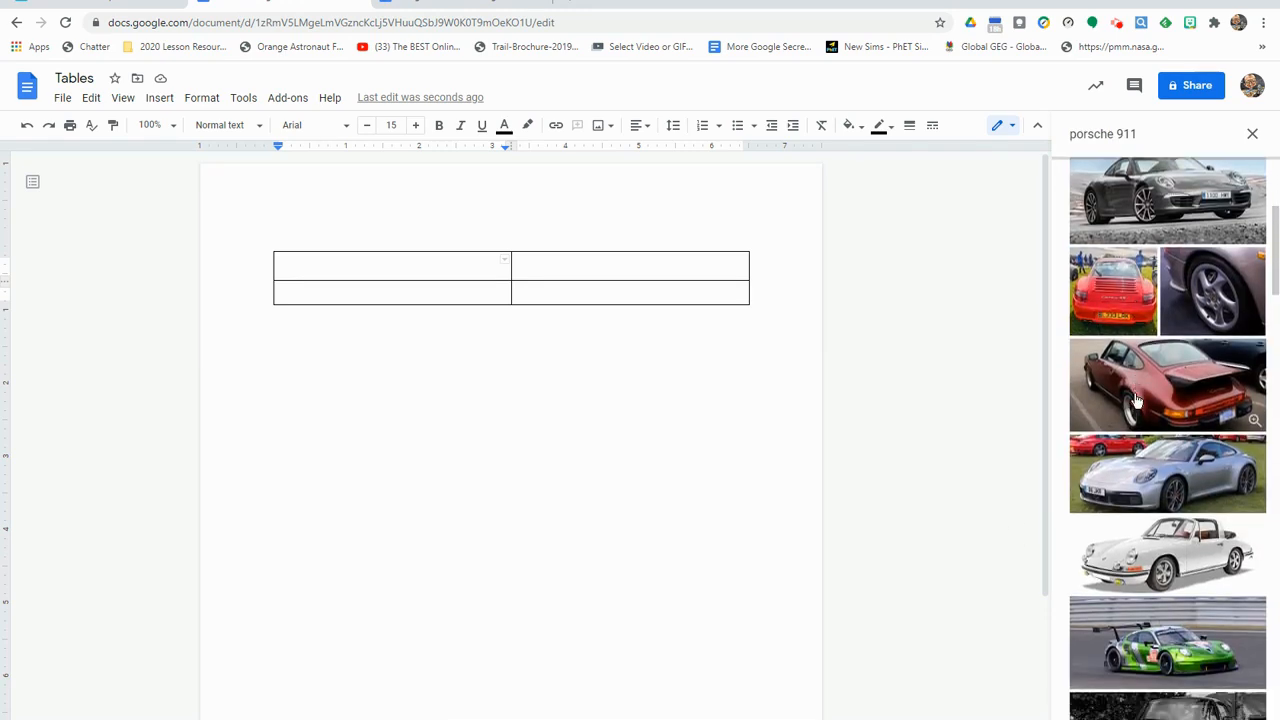
pyautogui.scroll(-1, 1136, 400)
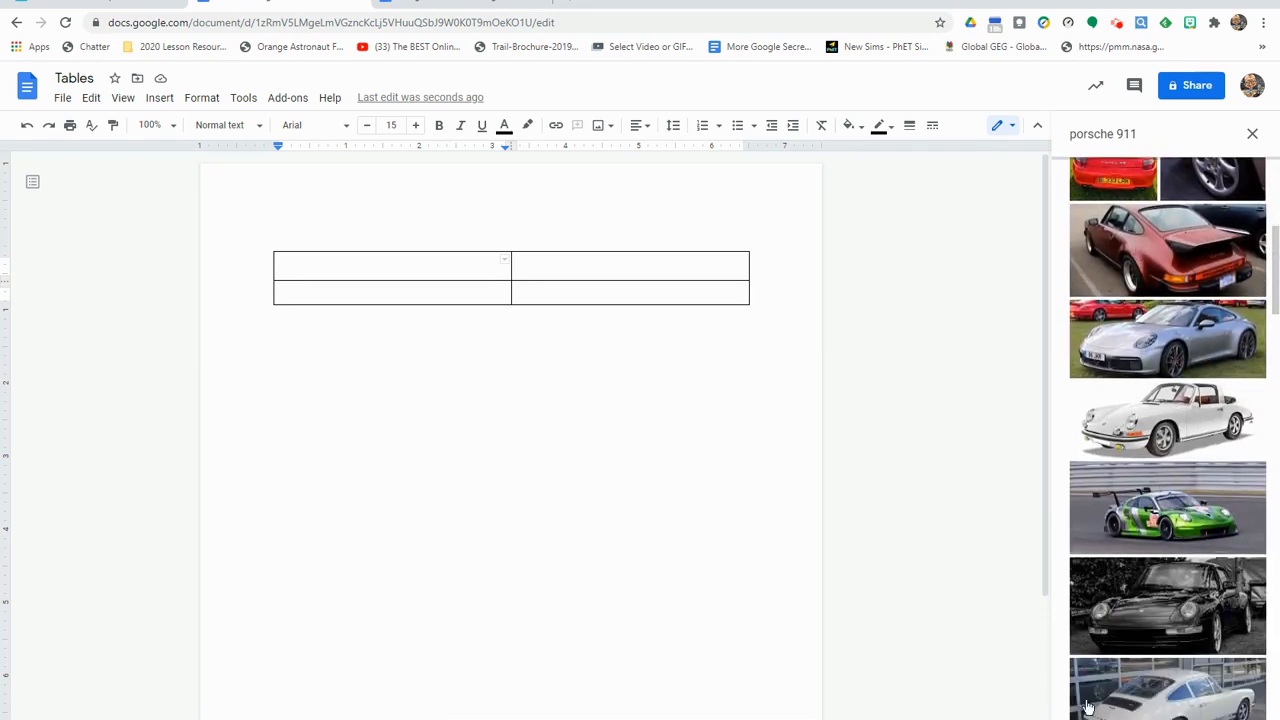
pyautogui.click(1165, 520)
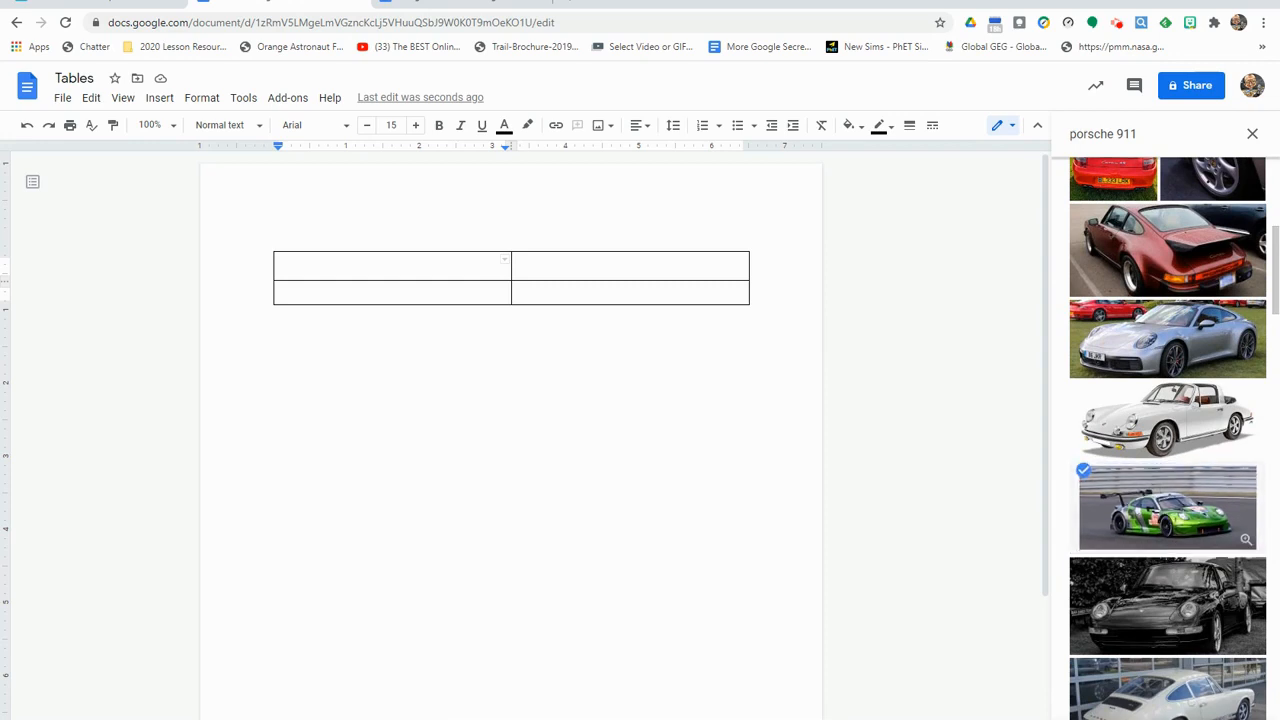
pyautogui.doubleClick(1165, 515)
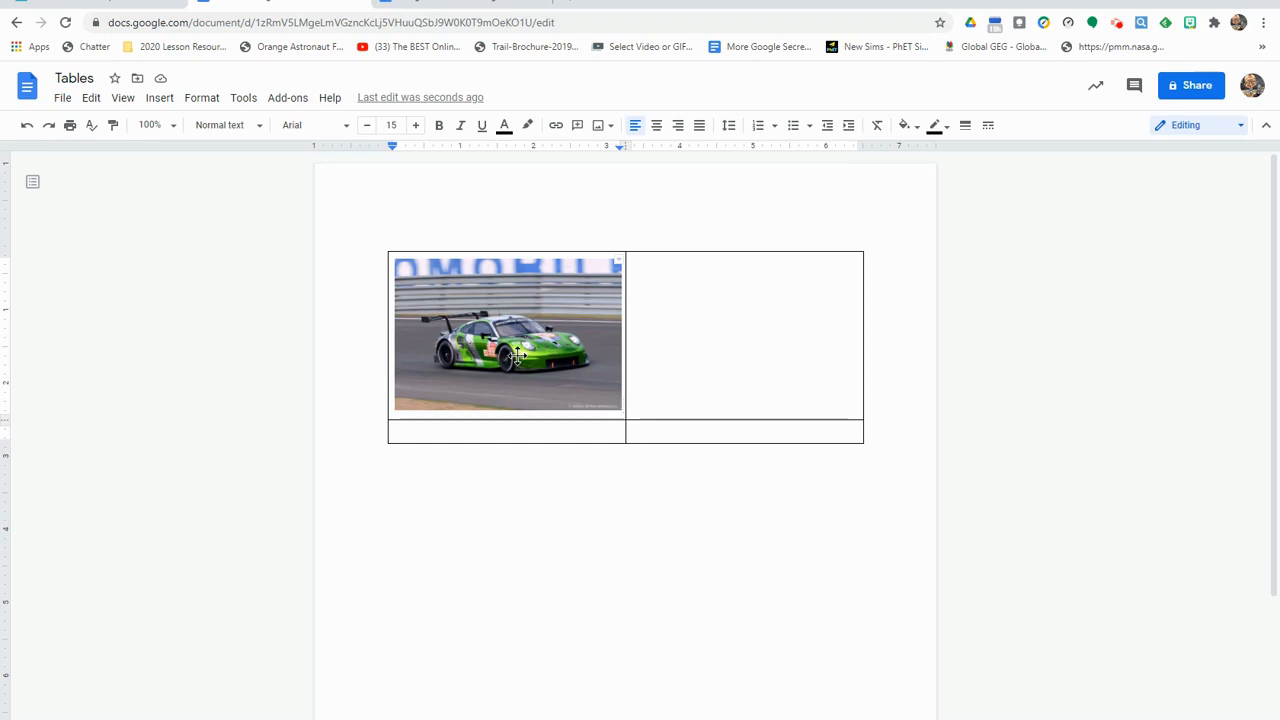
# - Start a web image search from the table's upper-right cell and look through the images for "mclaren artura"
pyautogui.click(708, 302)
pyautogui.click(600, 126)
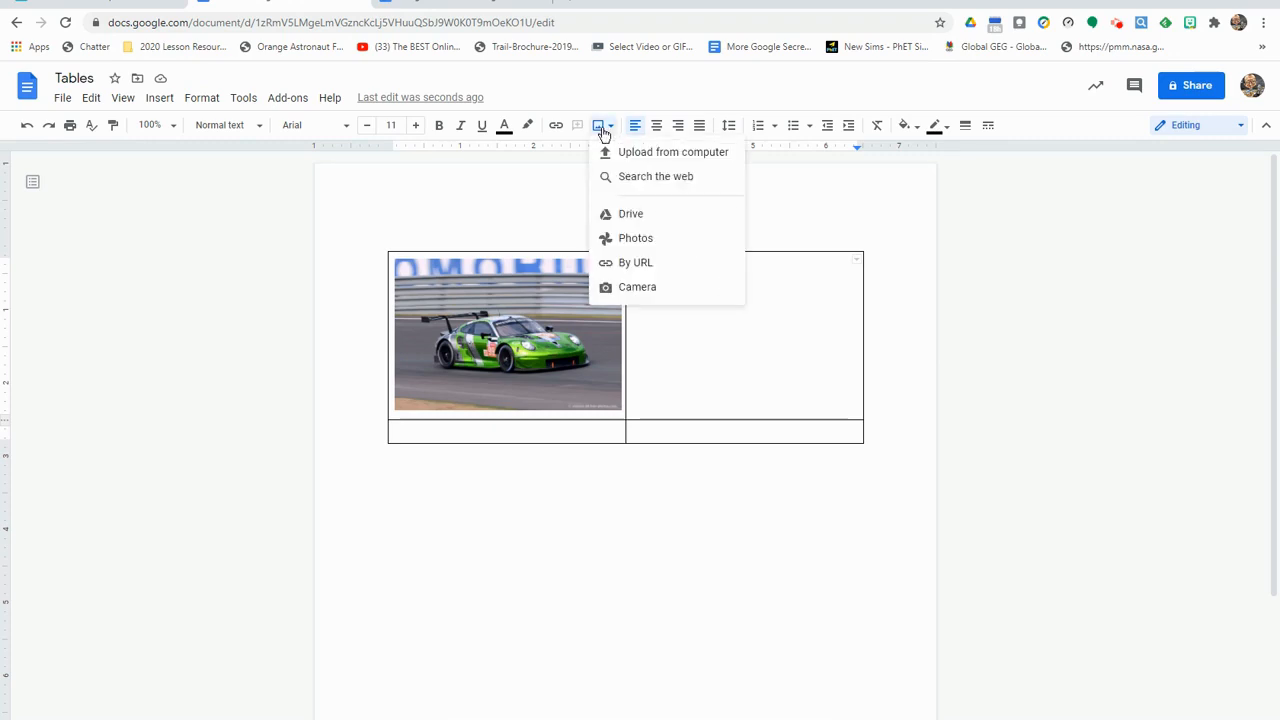
pyautogui.click(669, 183)
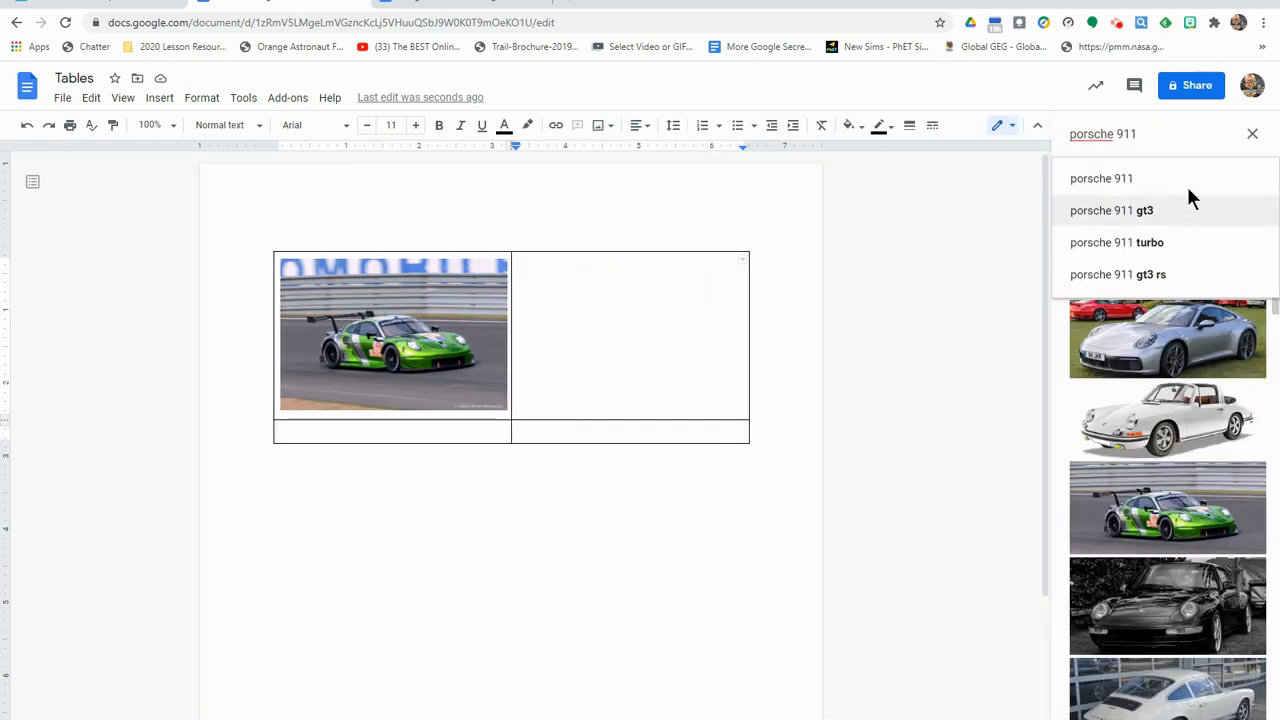
pyautogui.moveTo(1169, 133); pyautogui.dragTo(1067, 137)
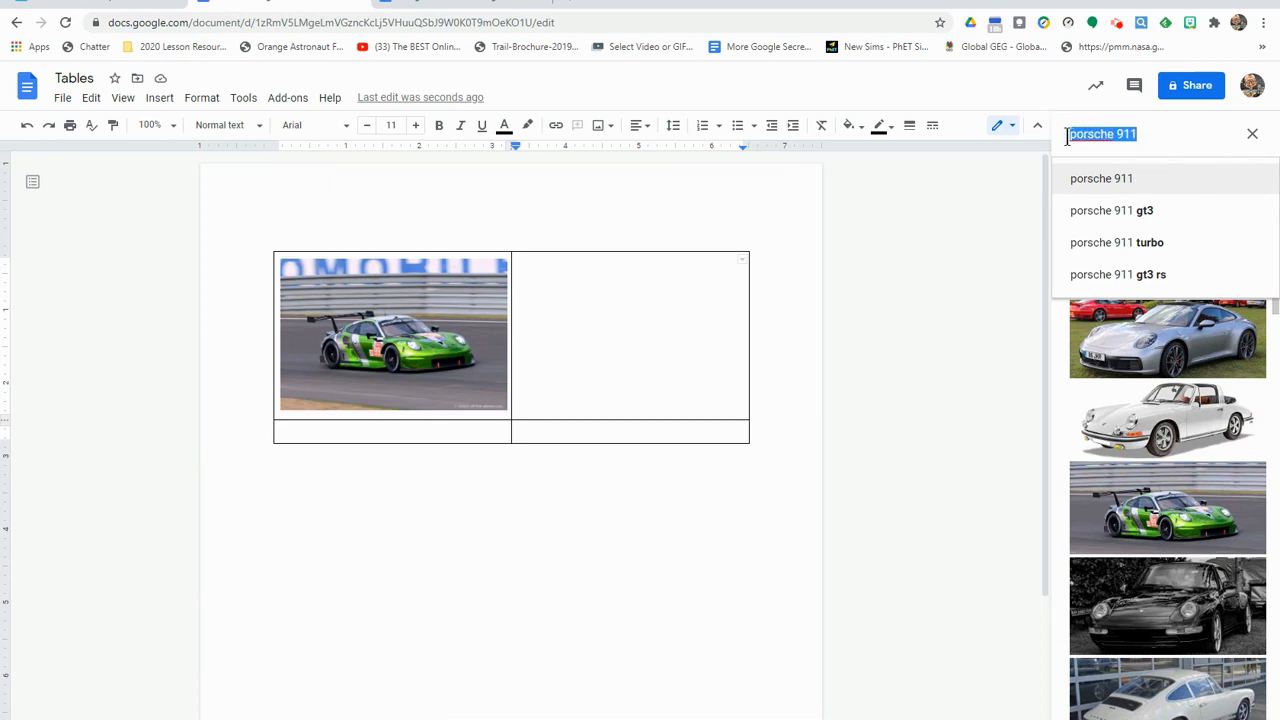
pyautogui.write('mc')
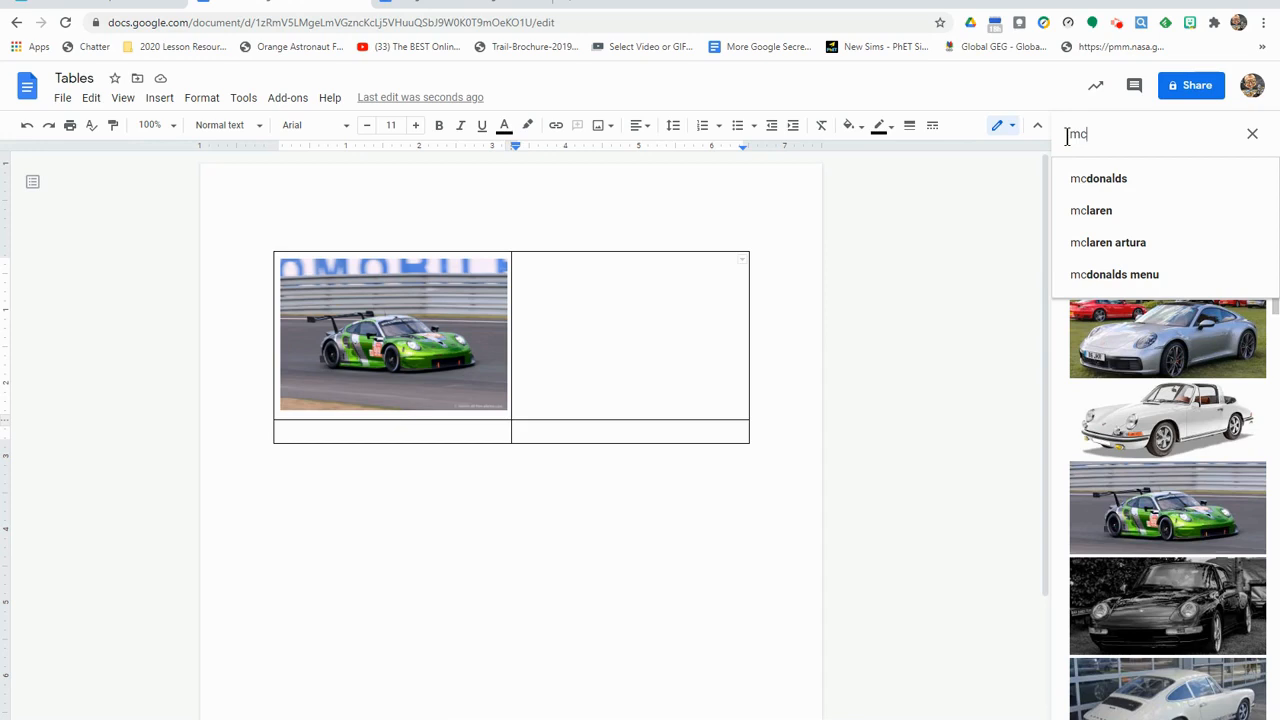
pyautogui.click(1104, 242)
pyautogui.scroll(-5, 1110, 245)
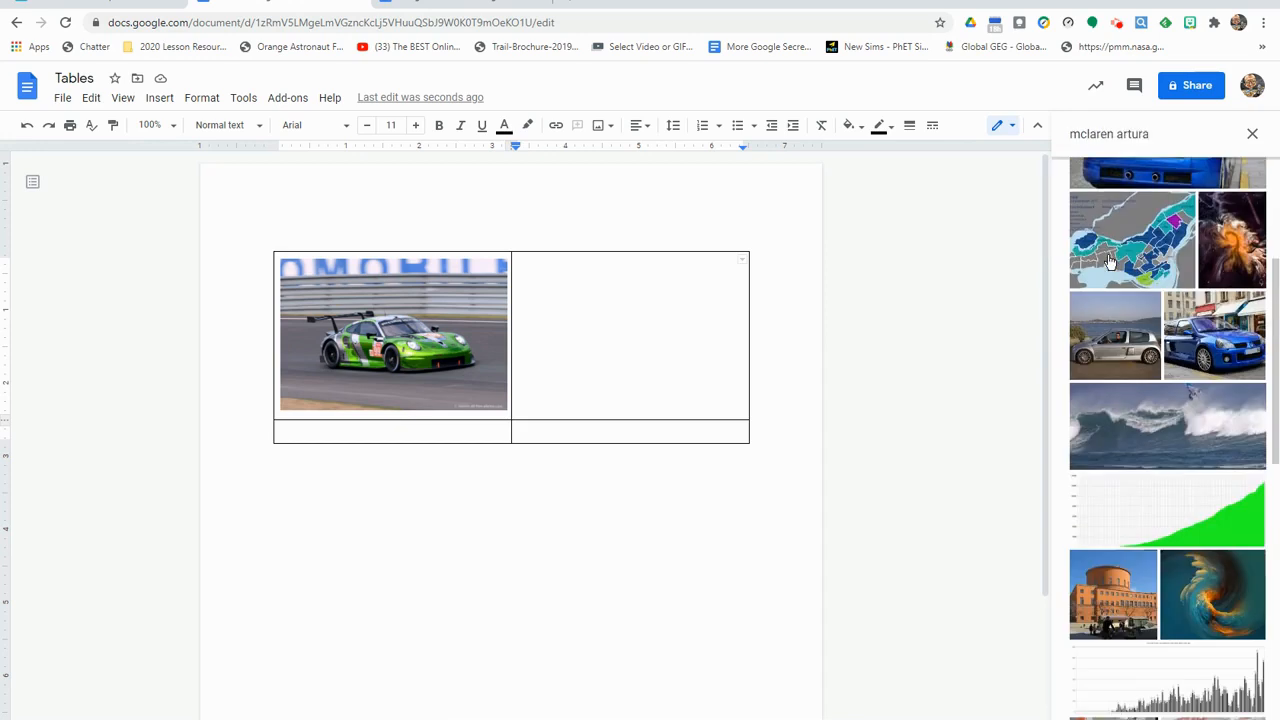
pyautogui.scroll(5, 1118, 247)
pyautogui.moveTo(1117, 134); pyautogui.dragTo(1199, 135)
pyautogui.press('BackSpace')
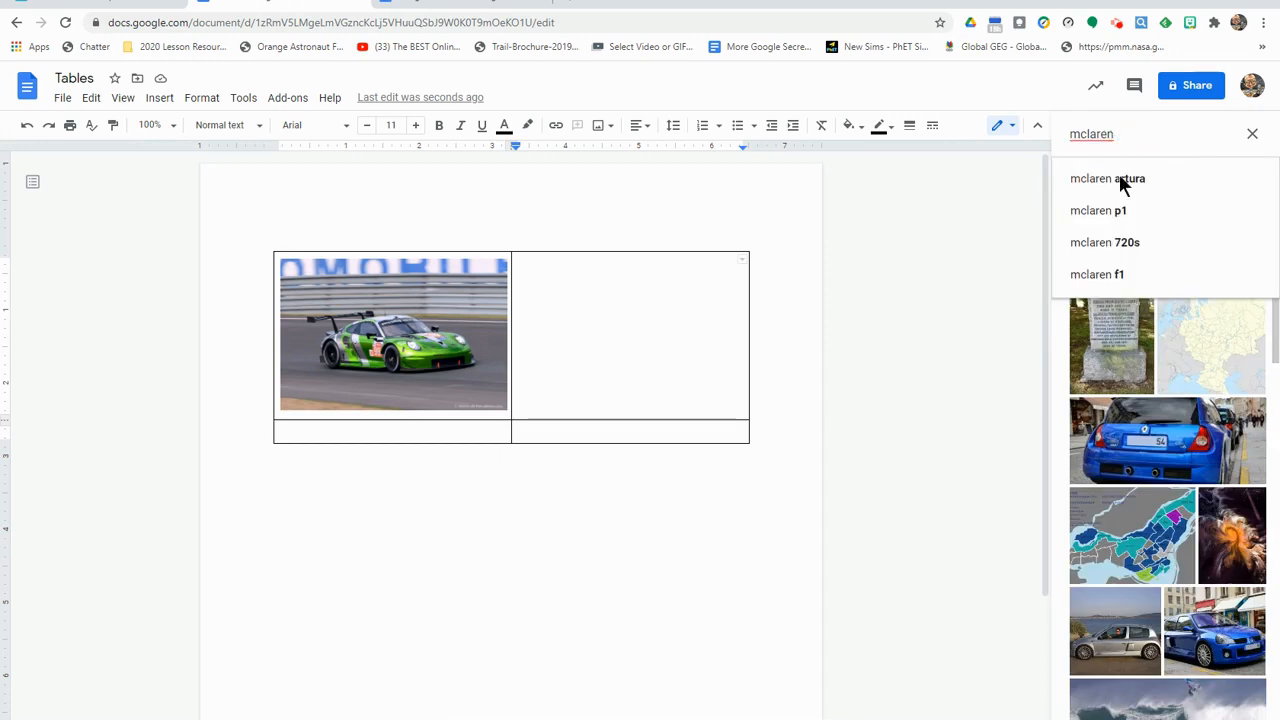
pyautogui.click(1118, 177)
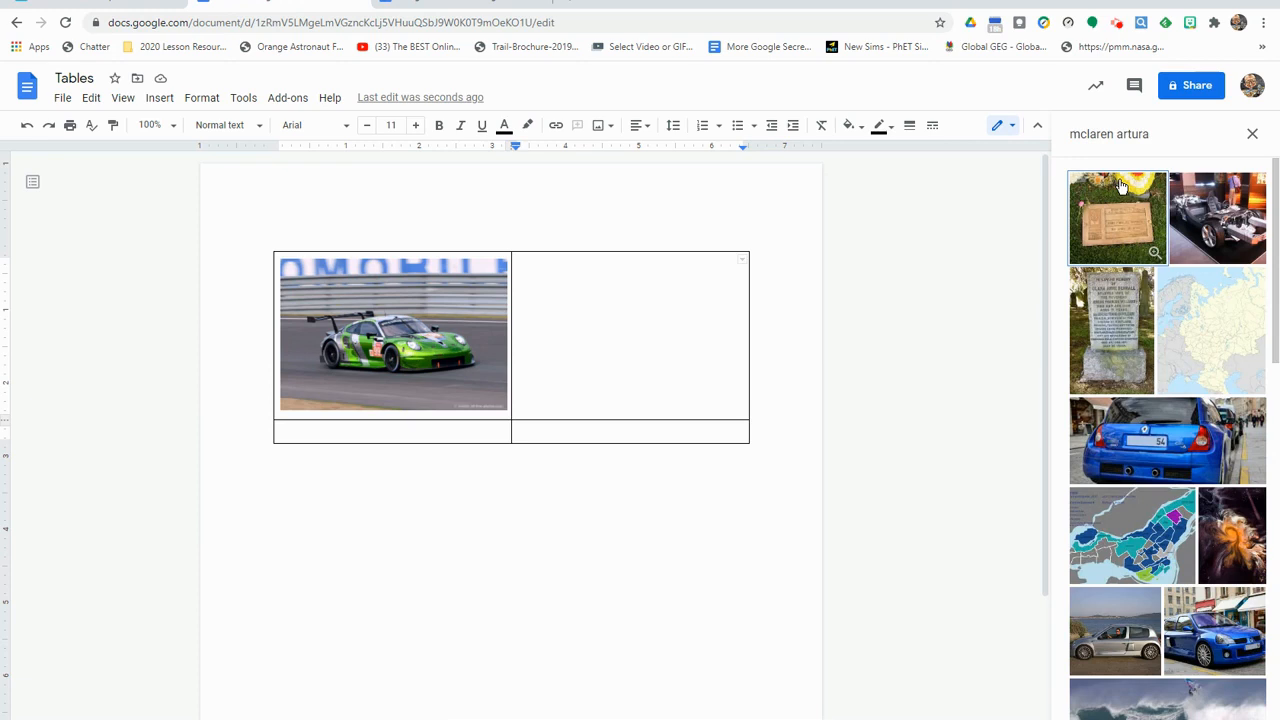
# - Change the image search to "mclaren 720s" and insert the orange car on grass into the upper-right cell
pyautogui.moveTo(1117, 134); pyautogui.dragTo(1183, 136)
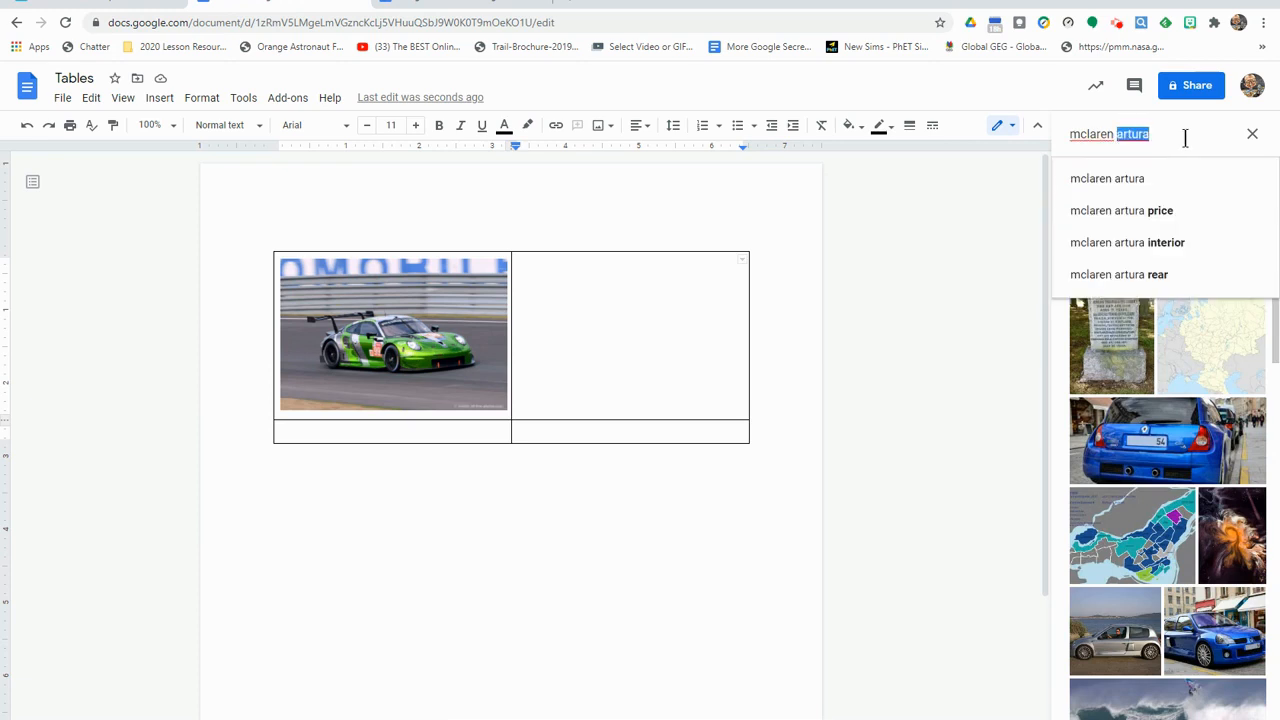
pyautogui.press('BackSpace')
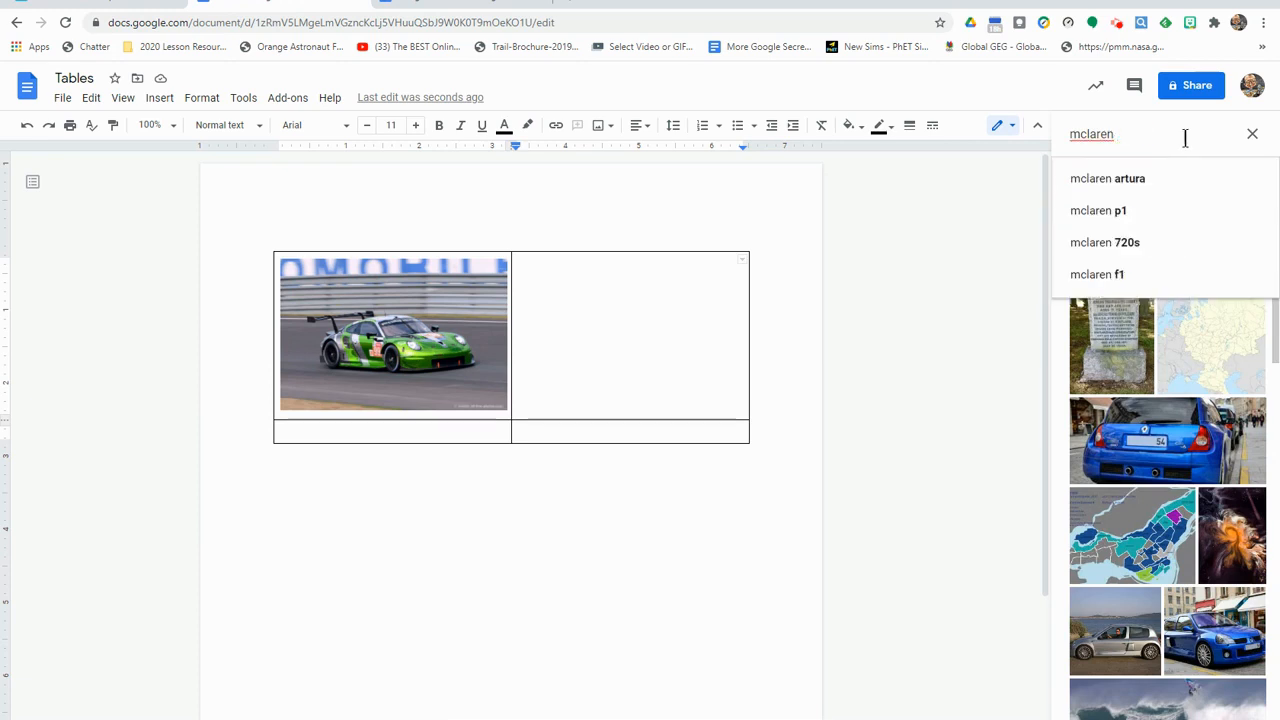
pyautogui.click(1117, 240)
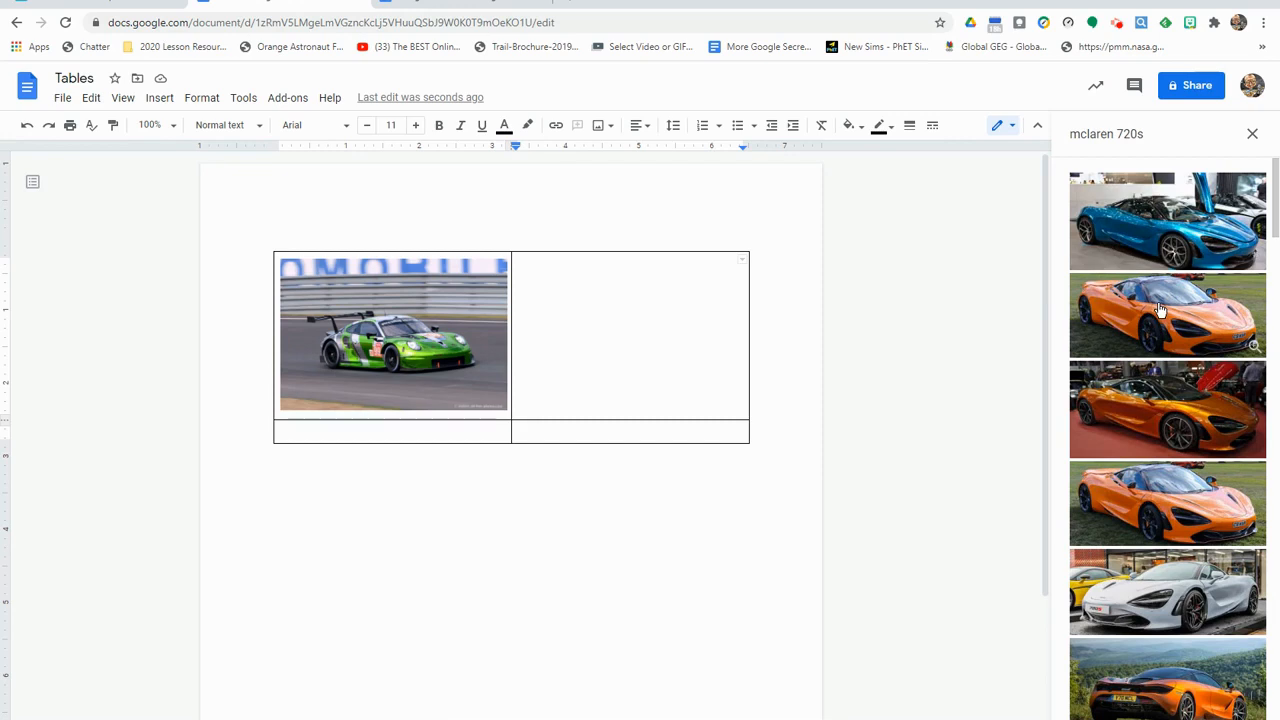
pyautogui.click(1150, 350)
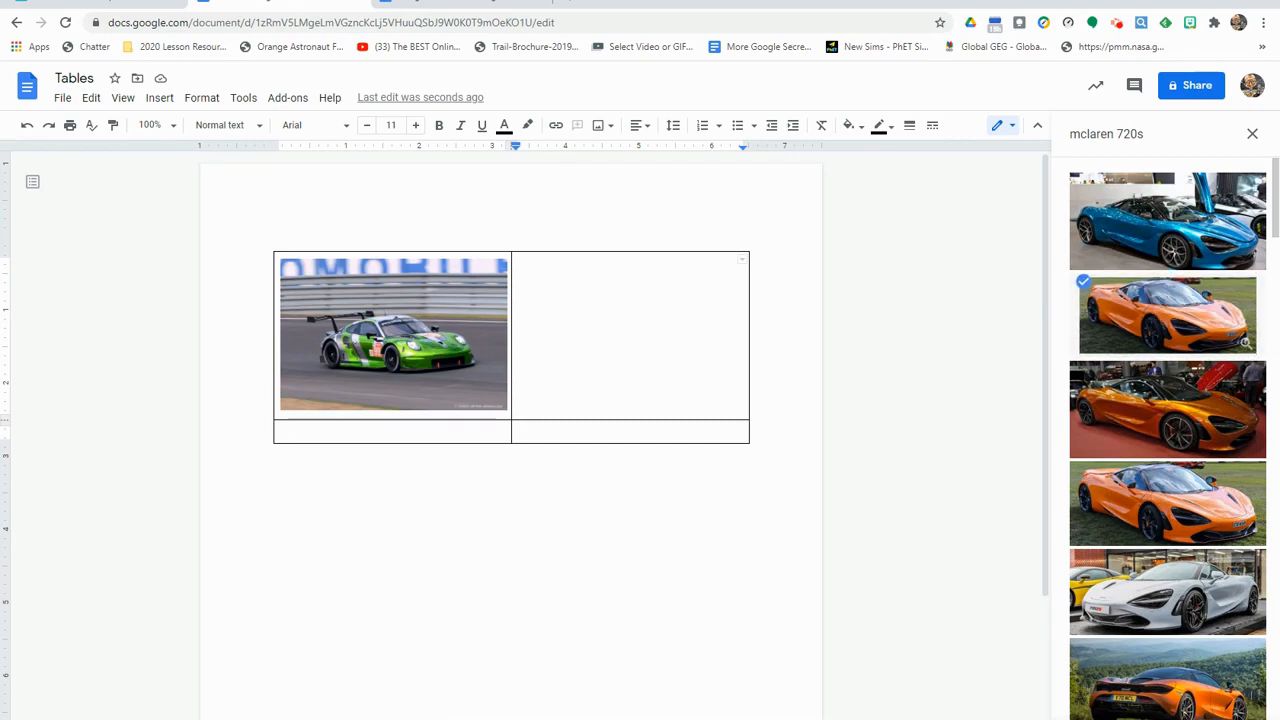
pyautogui.click(1226, 718)
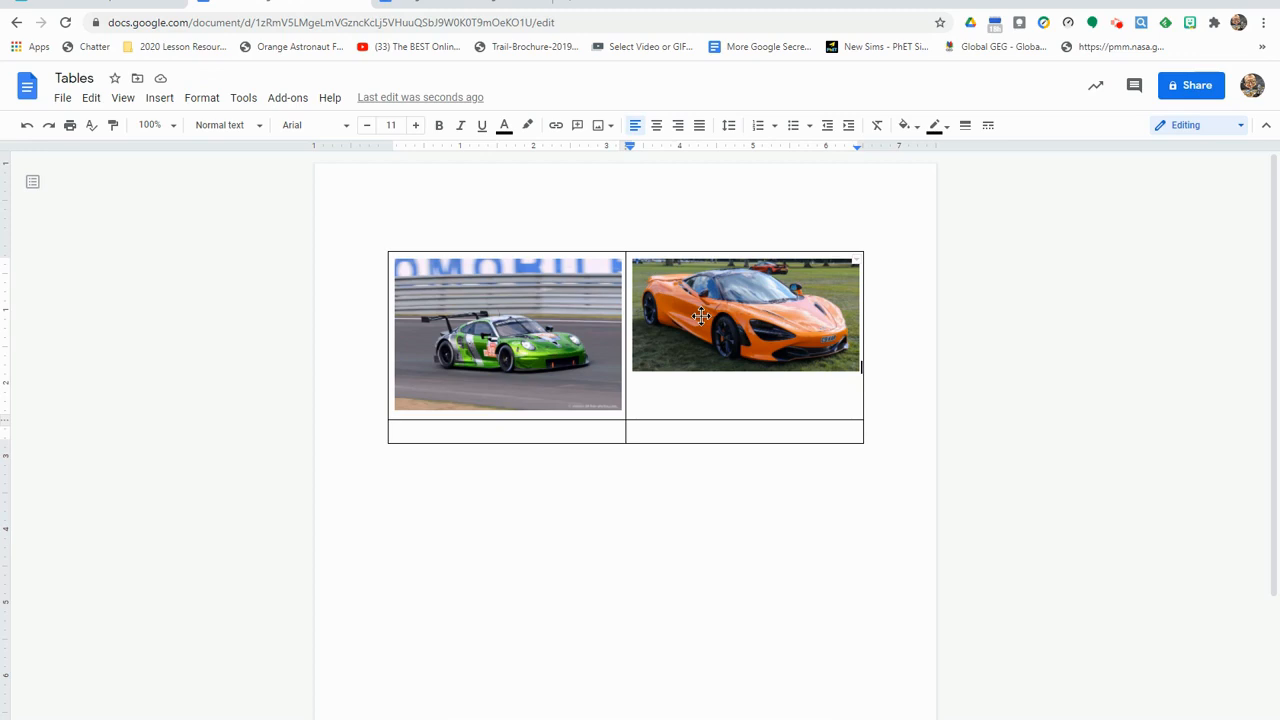
# - Enter the centred caption "Porsche 911" in the cell below the green car
pyautogui.click(546, 434)
pyautogui.click(745, 431)
pyautogui.click(480, 436)
pyautogui.click(657, 131)
pyautogui.write('Po')
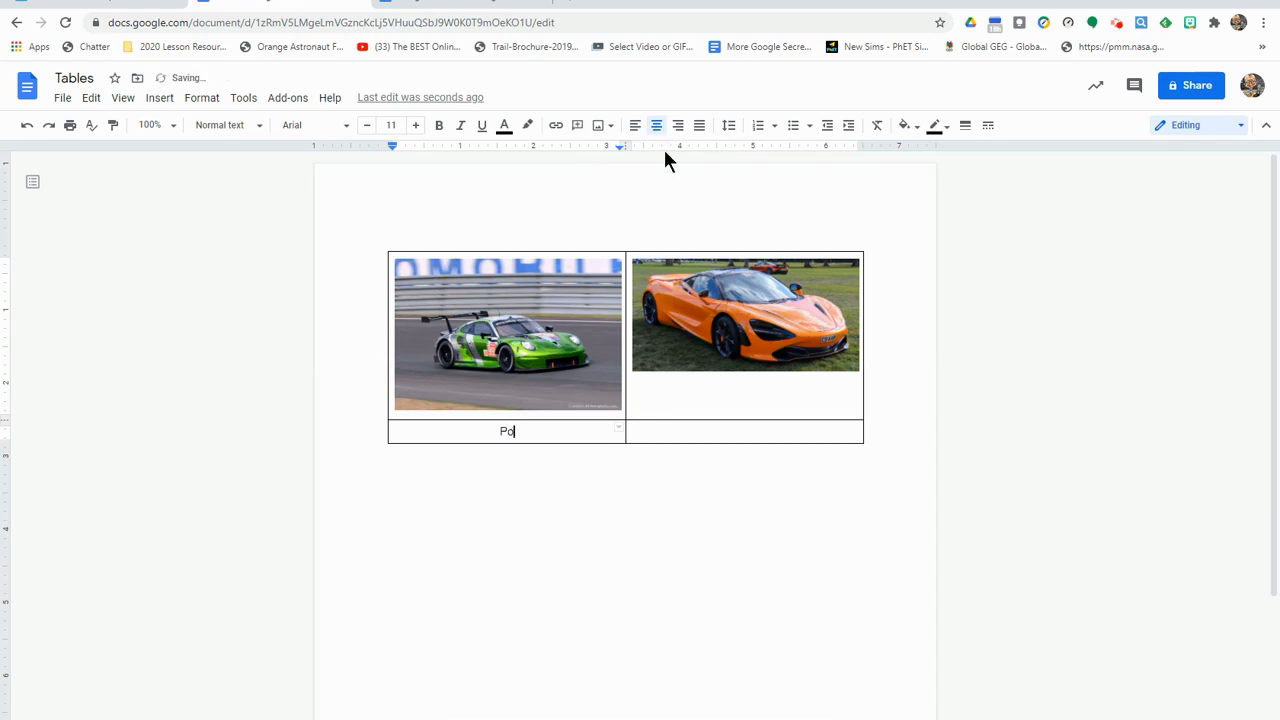
pyautogui.write('rsche 911')
# - Enter the centred caption "McLaren 720S" in the cell below the orange car
pyautogui.doubleClick(760, 429)
pyautogui.click(761, 429)
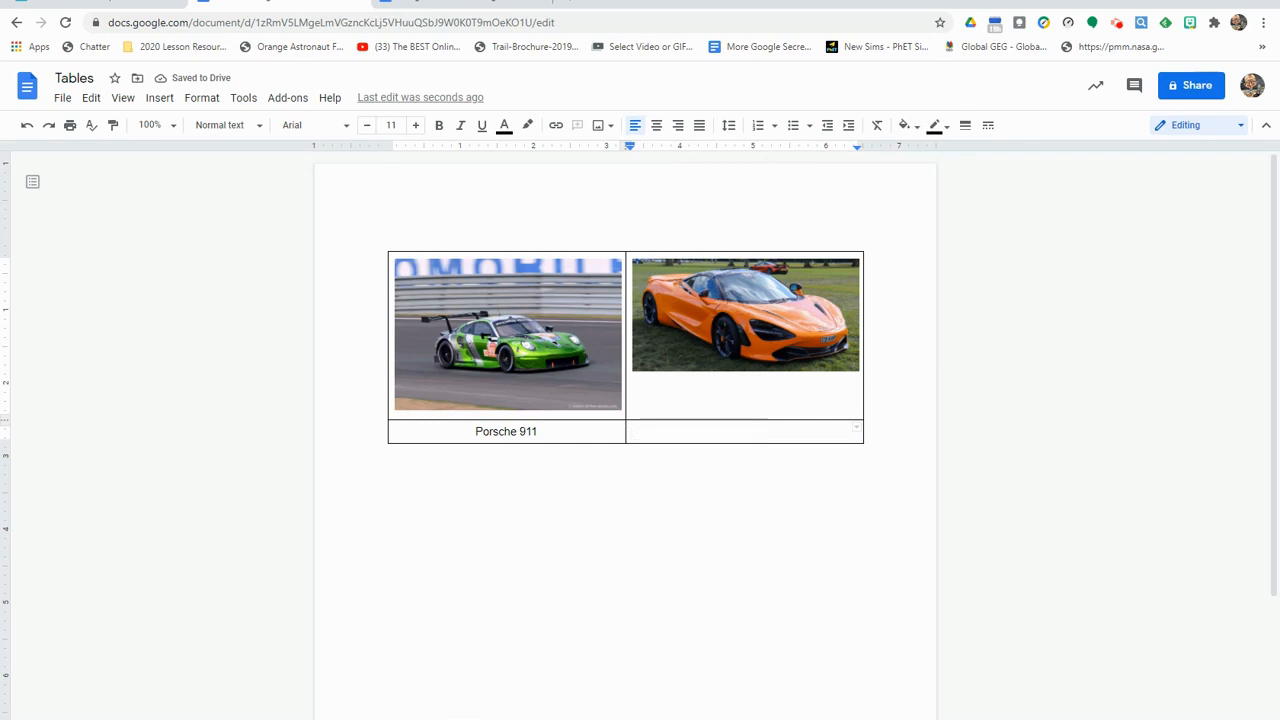
pyautogui.click(657, 127)
pyautogui.write('McLaren')
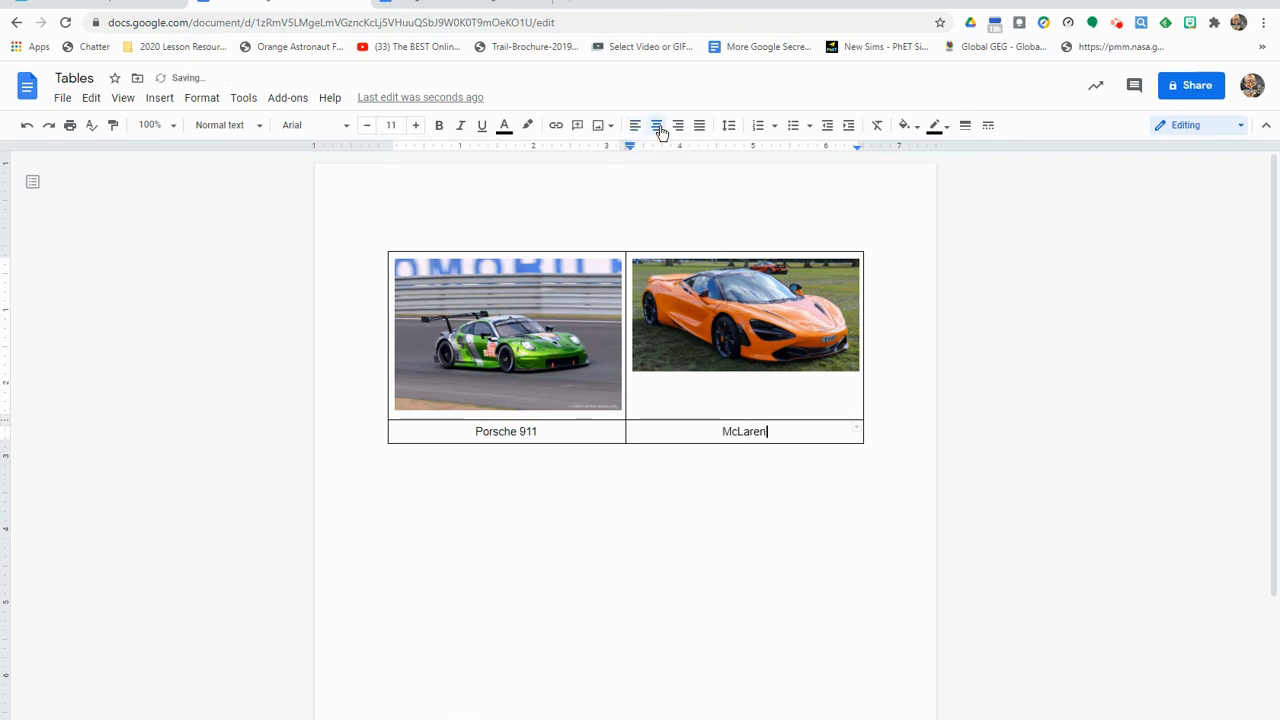
pyautogui.write(' 720S')
pyautogui.click(689, 571)
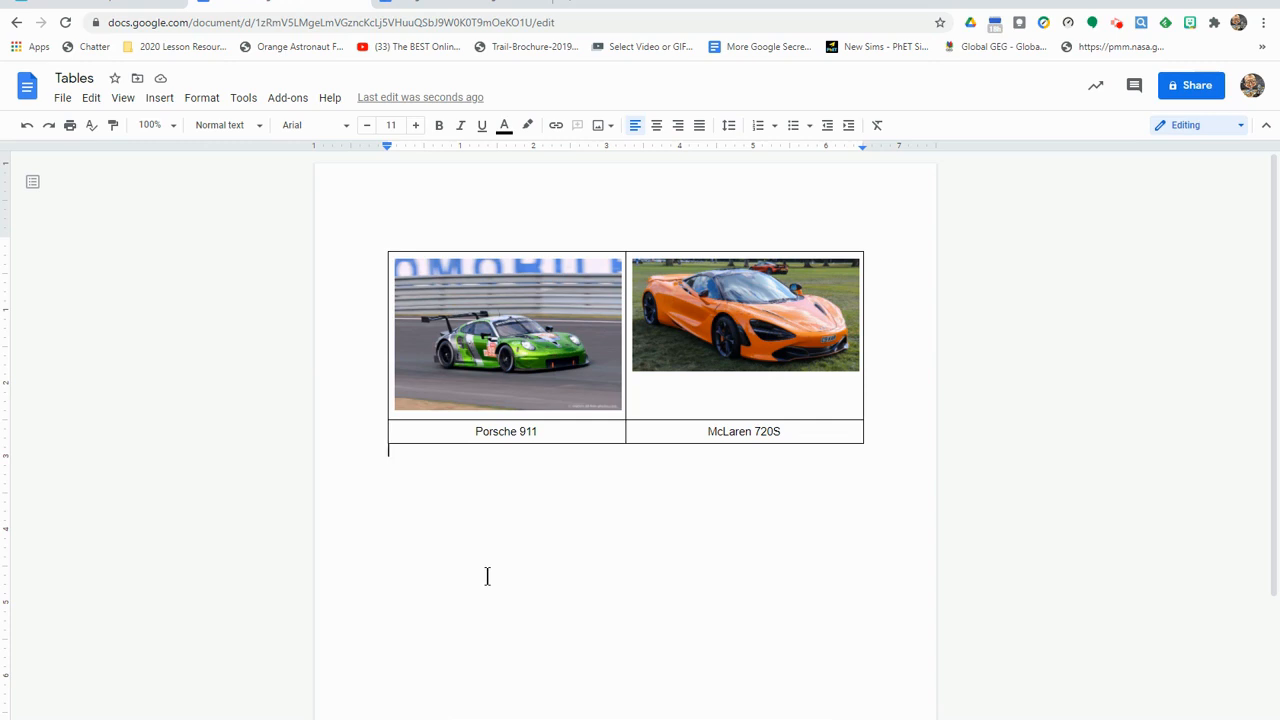
# - Give the "Porsche 911" caption cell a purple border 2.25 pt wide
pyautogui.click(438, 431)
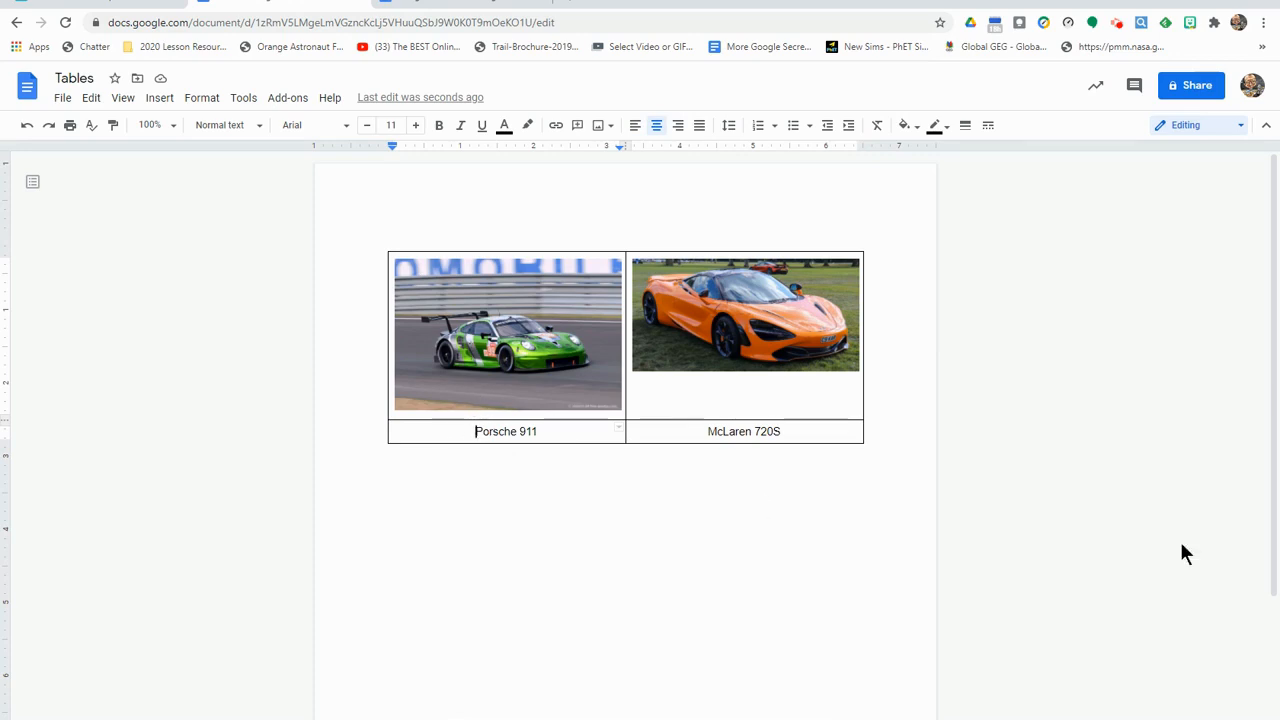
pyautogui.click(936, 130)
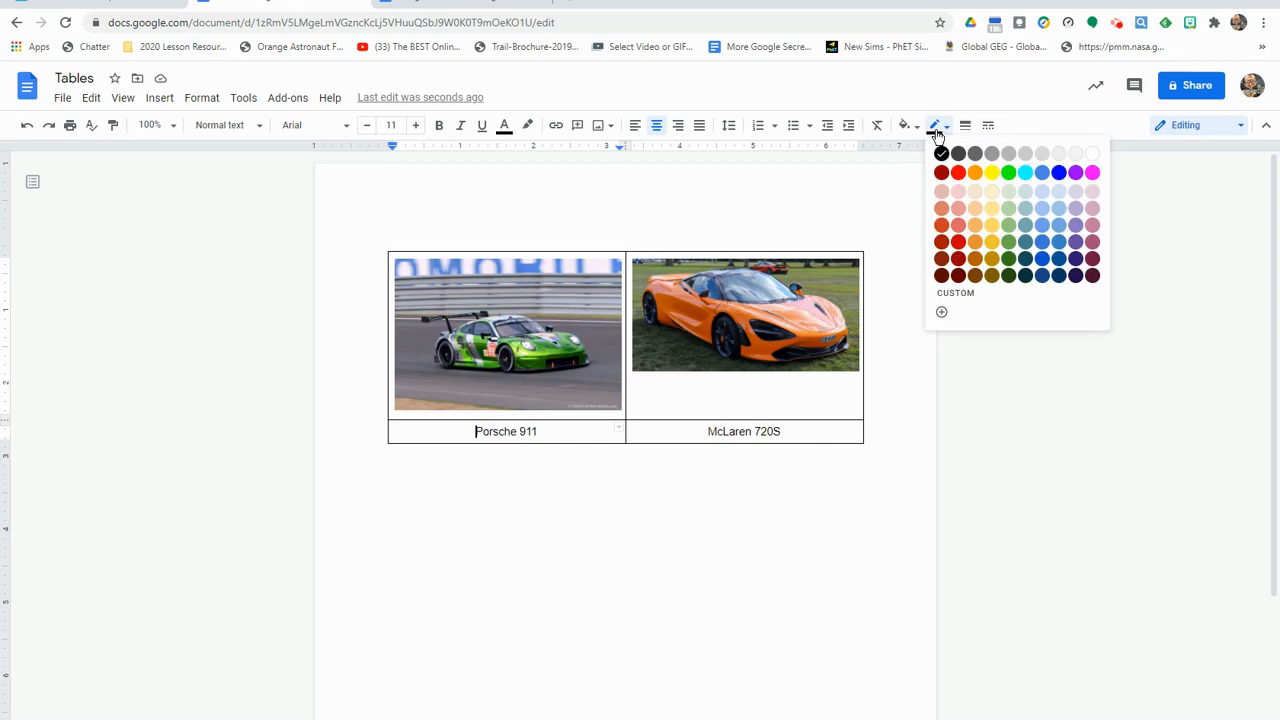
pyautogui.click(1075, 173)
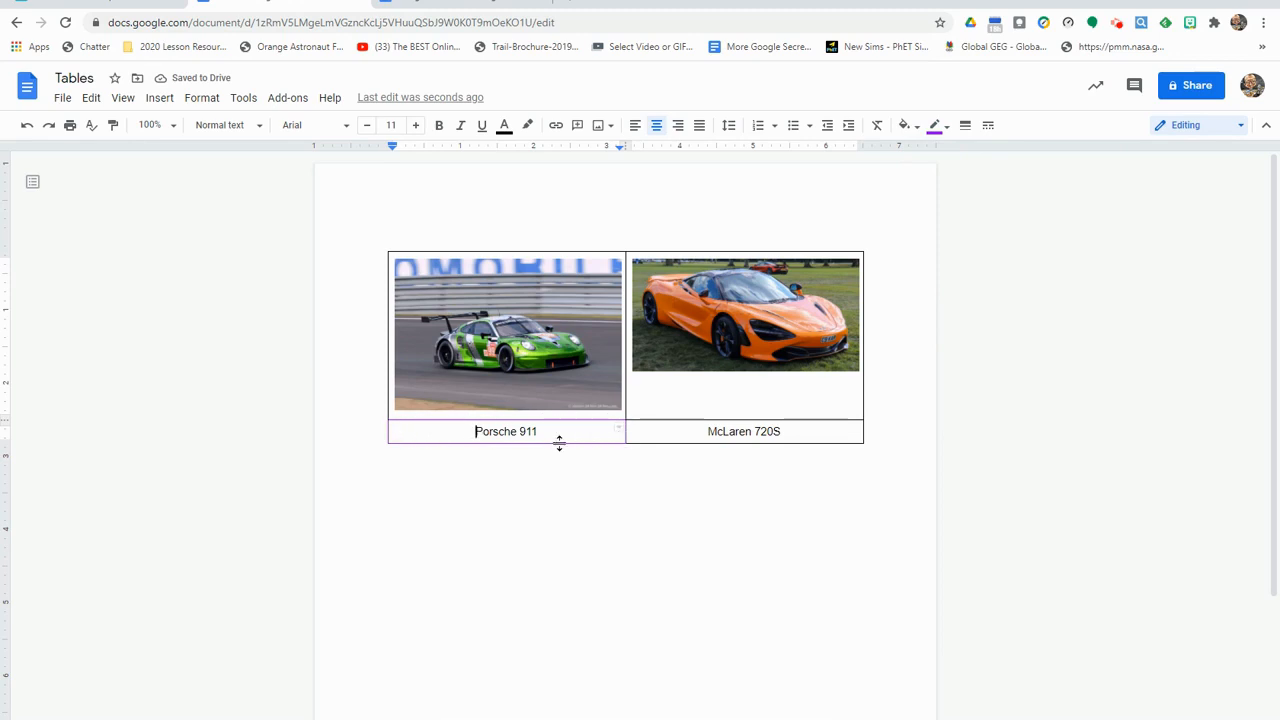
pyautogui.click(965, 128)
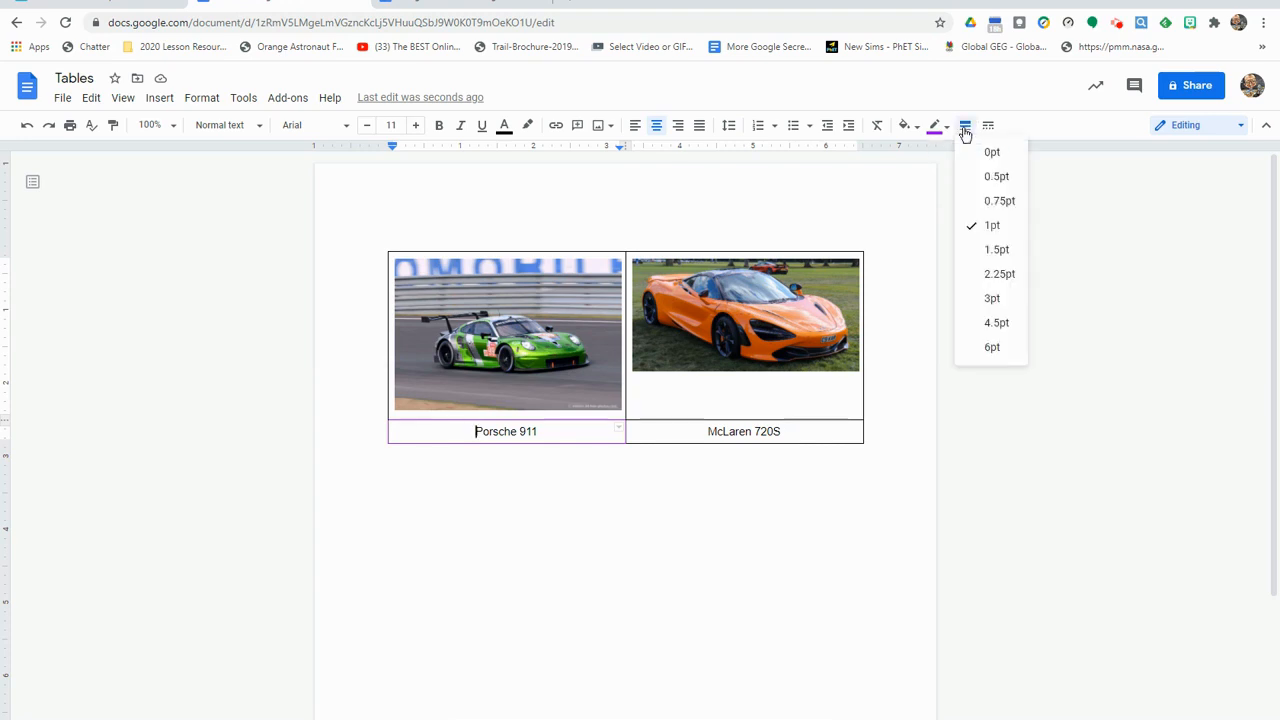
pyautogui.click(1000, 274)
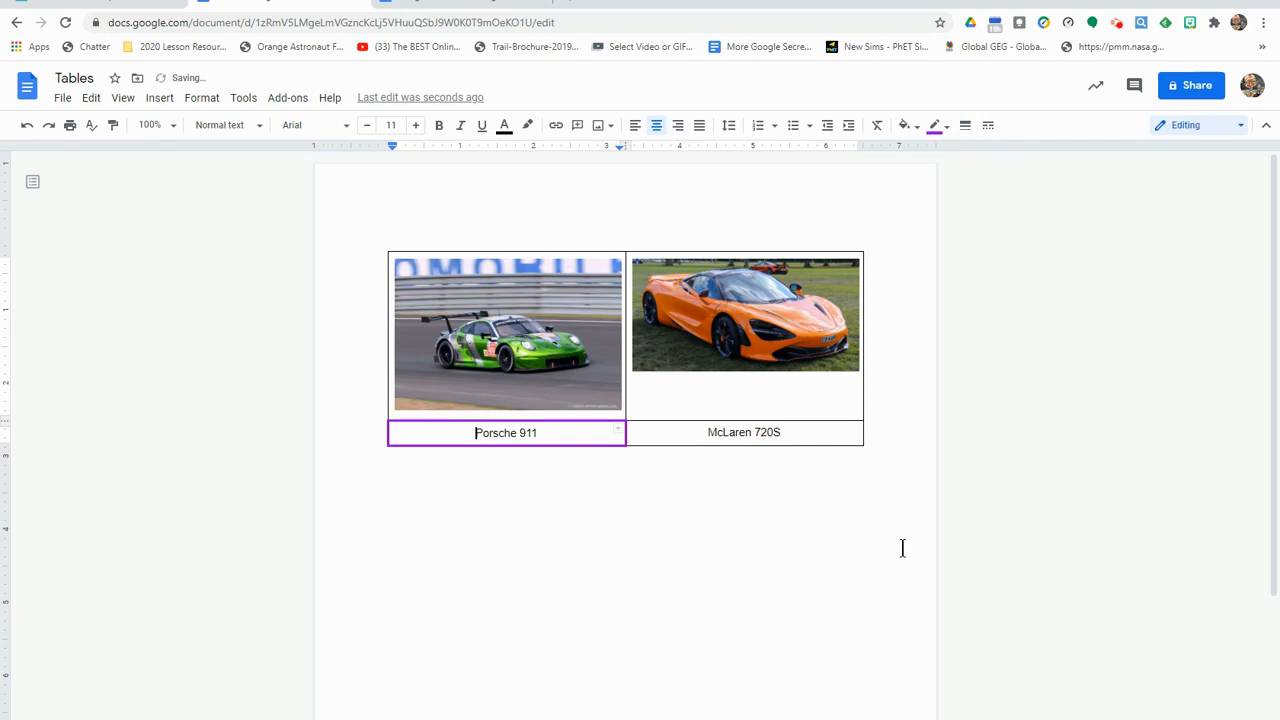
# - Give the "McLaren 720S" caption cell an orange border 2.25 pt wide
pyautogui.click(694, 433)
pyautogui.click(940, 125)
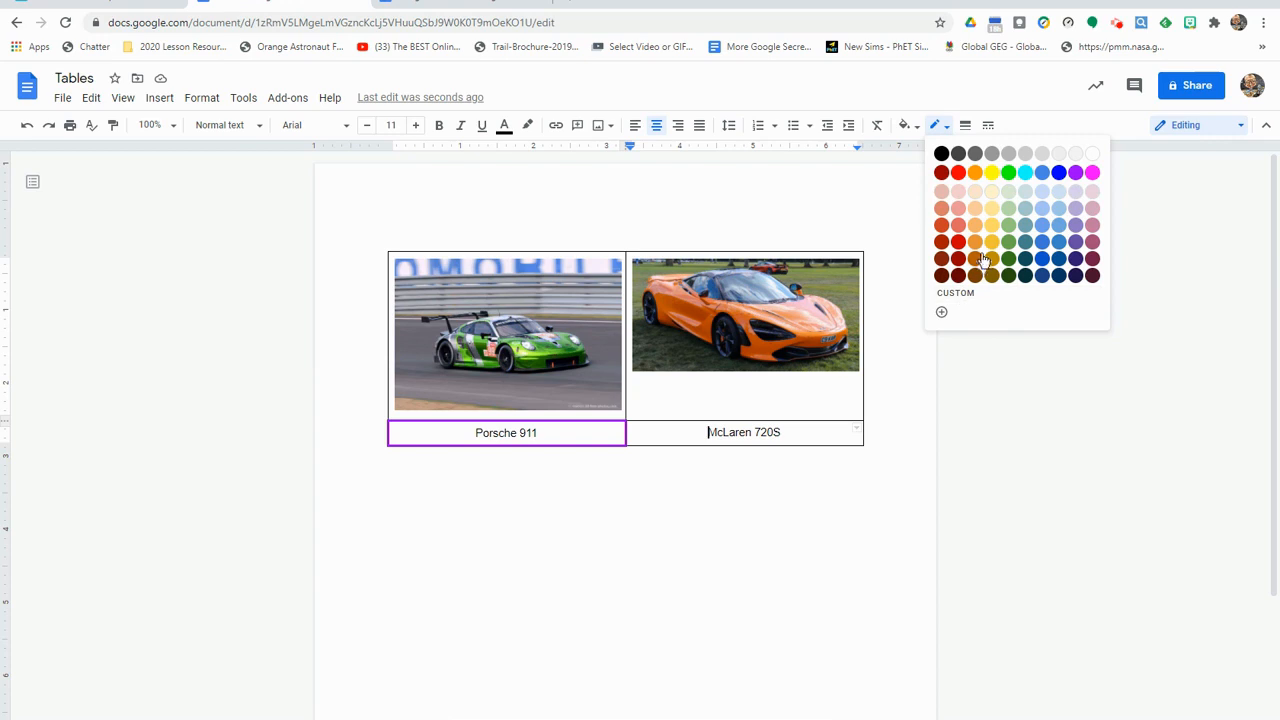
pyautogui.click(976, 172)
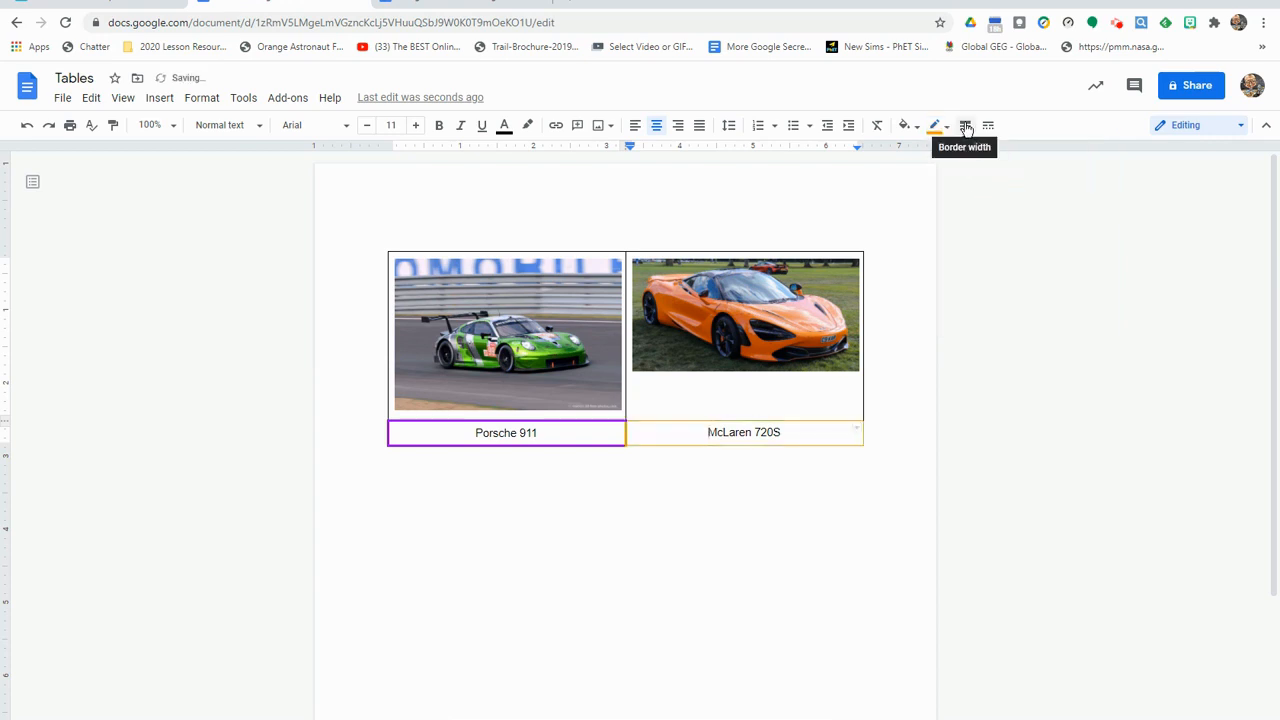
pyautogui.click(966, 127)
pyautogui.click(997, 275)
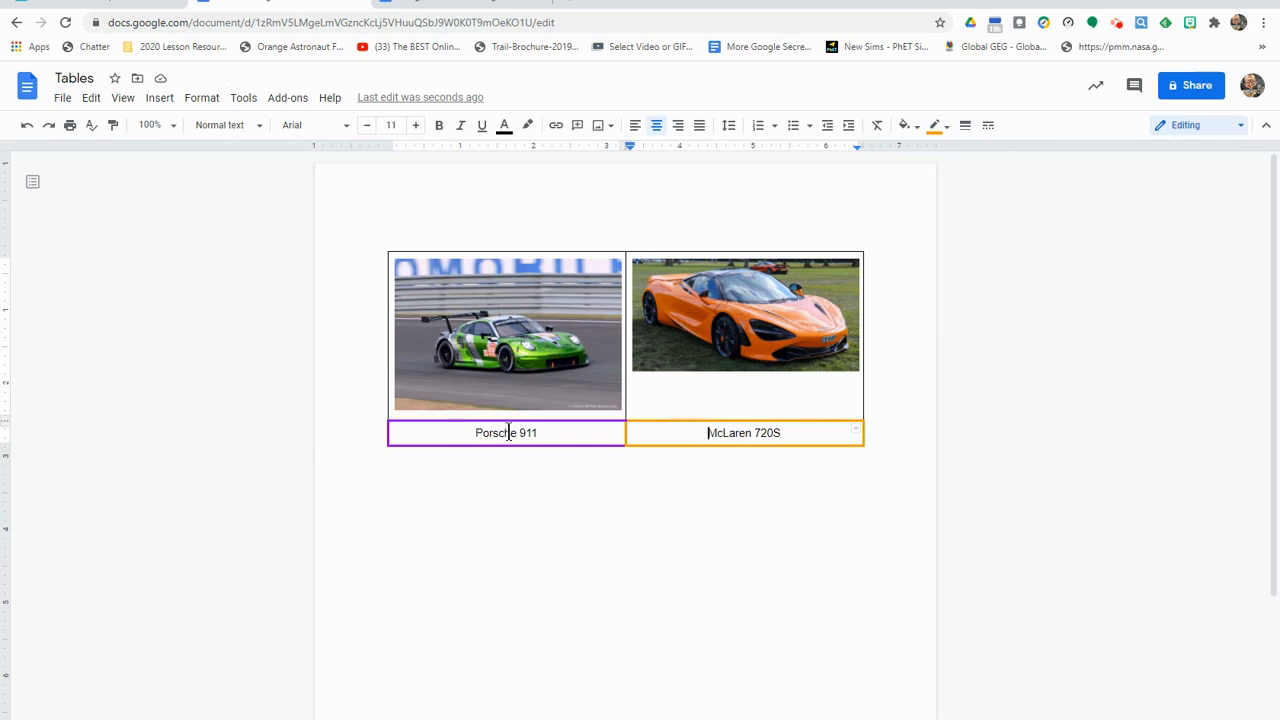
# - Fill the background of the "Porsche 911" caption cell with the lightest magenta tint
pyautogui.click(589, 434)
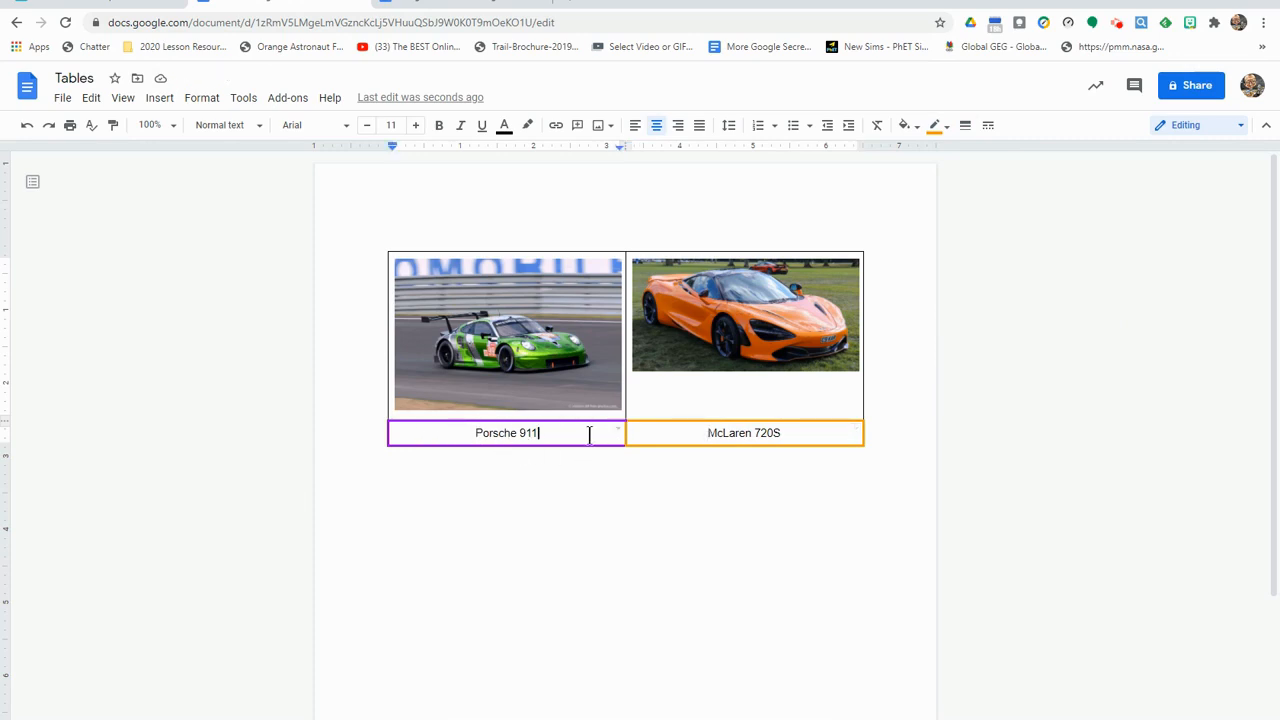
pyautogui.click(905, 127)
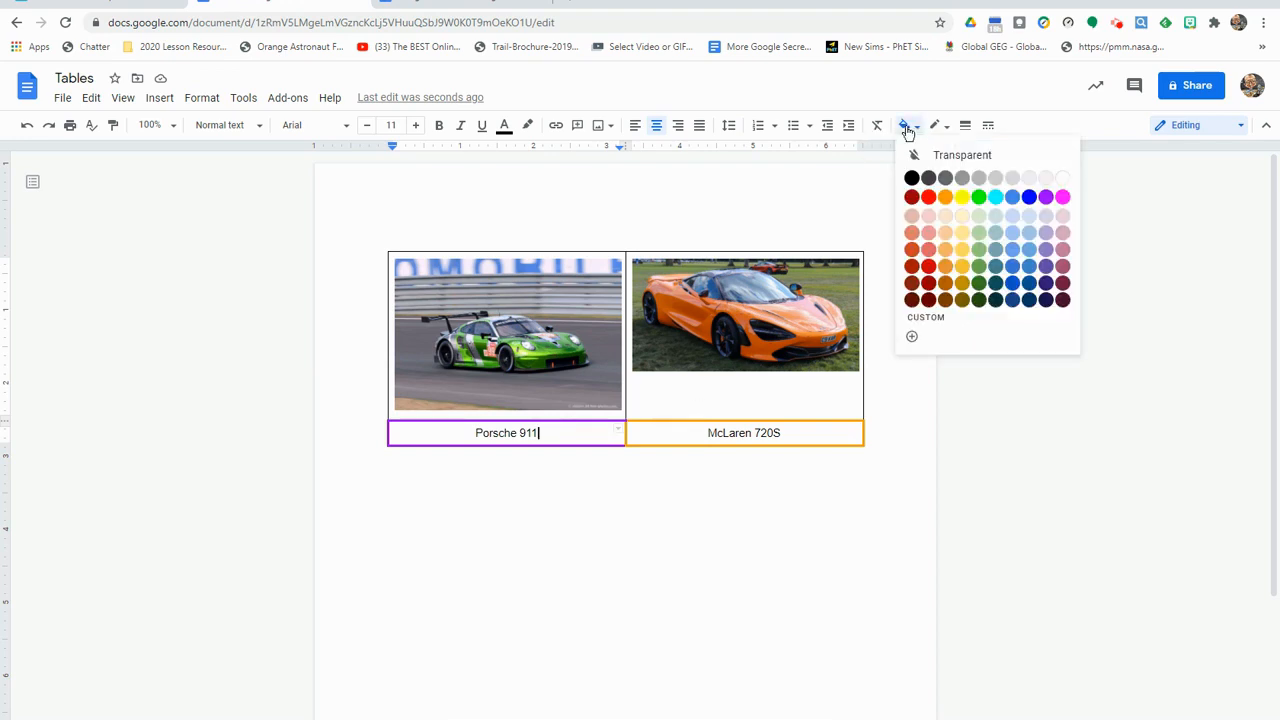
pyautogui.click(1062, 216)
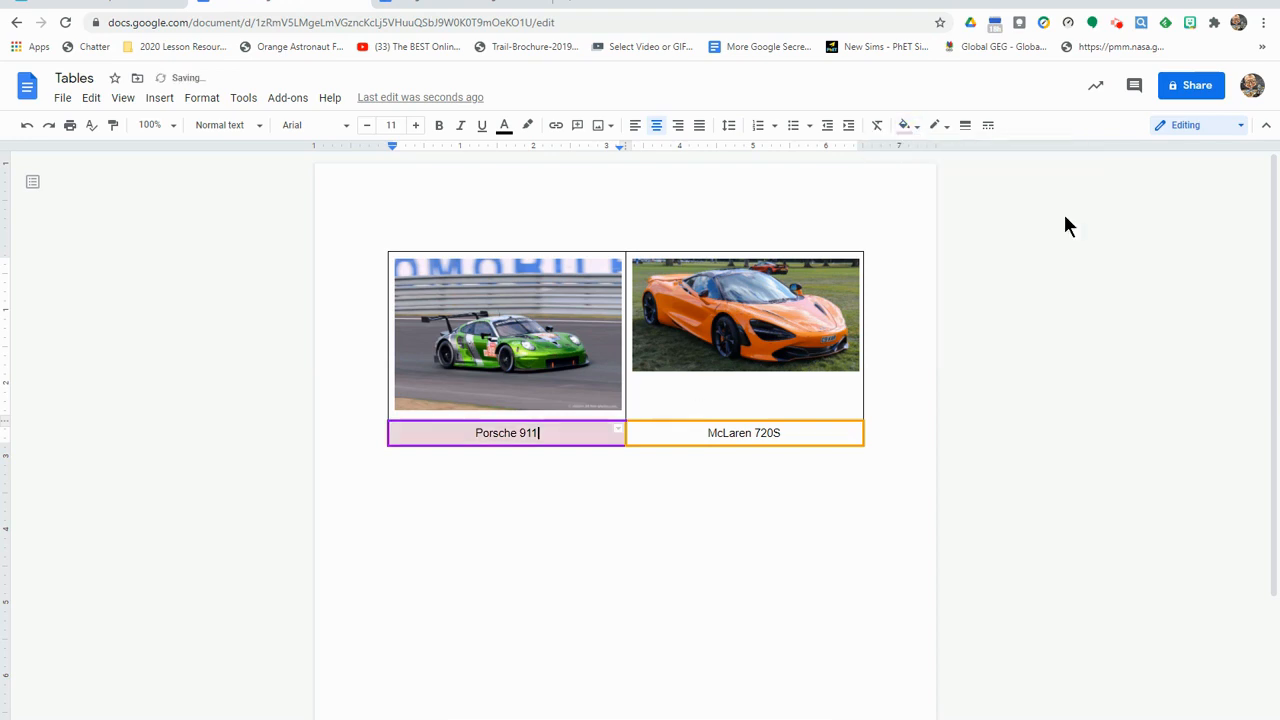
# - Fill the background of the "McLaren 720S" caption cell with the lightest orange tint
pyautogui.click(697, 433)
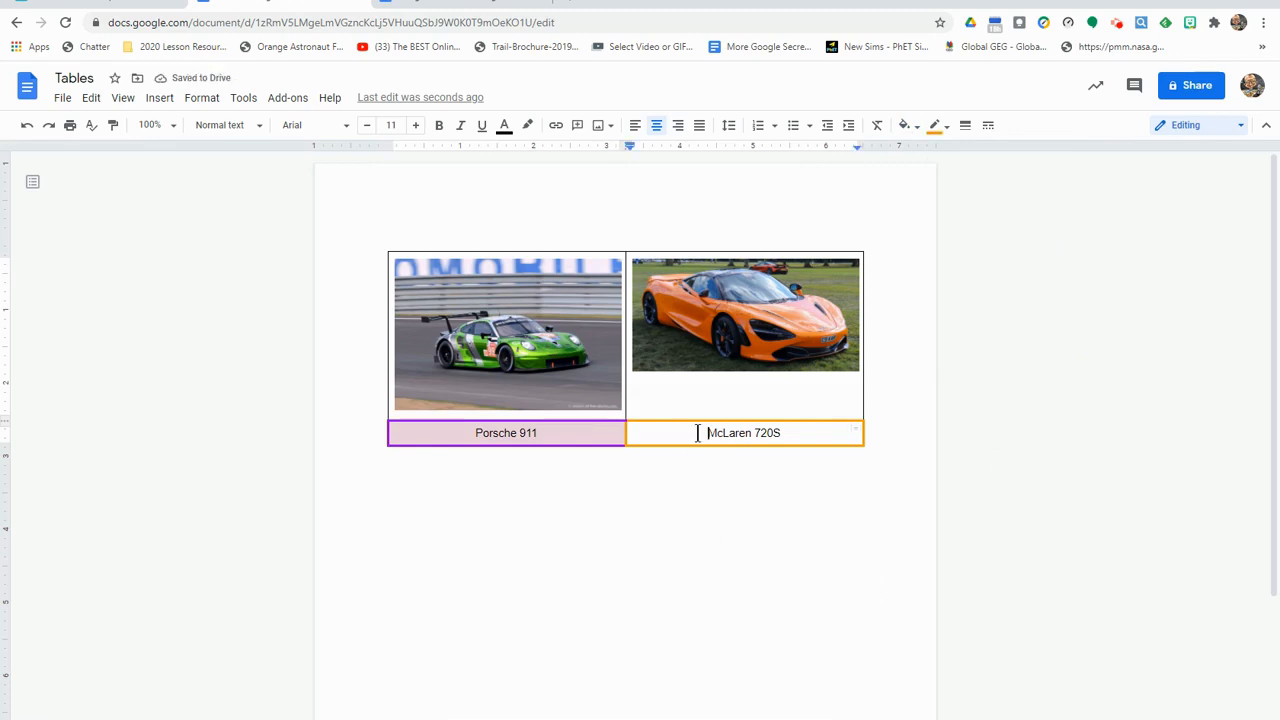
pyautogui.click(910, 128)
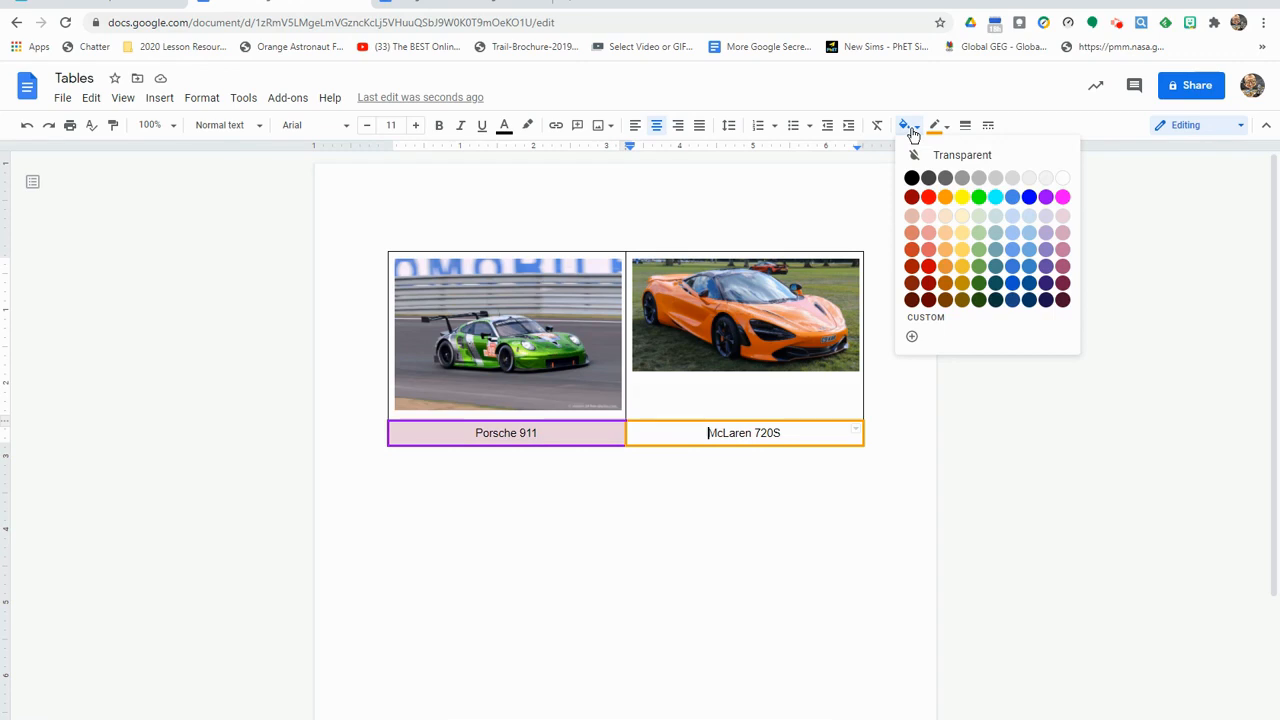
pyautogui.click(945, 217)
pyautogui.click(600, 585)
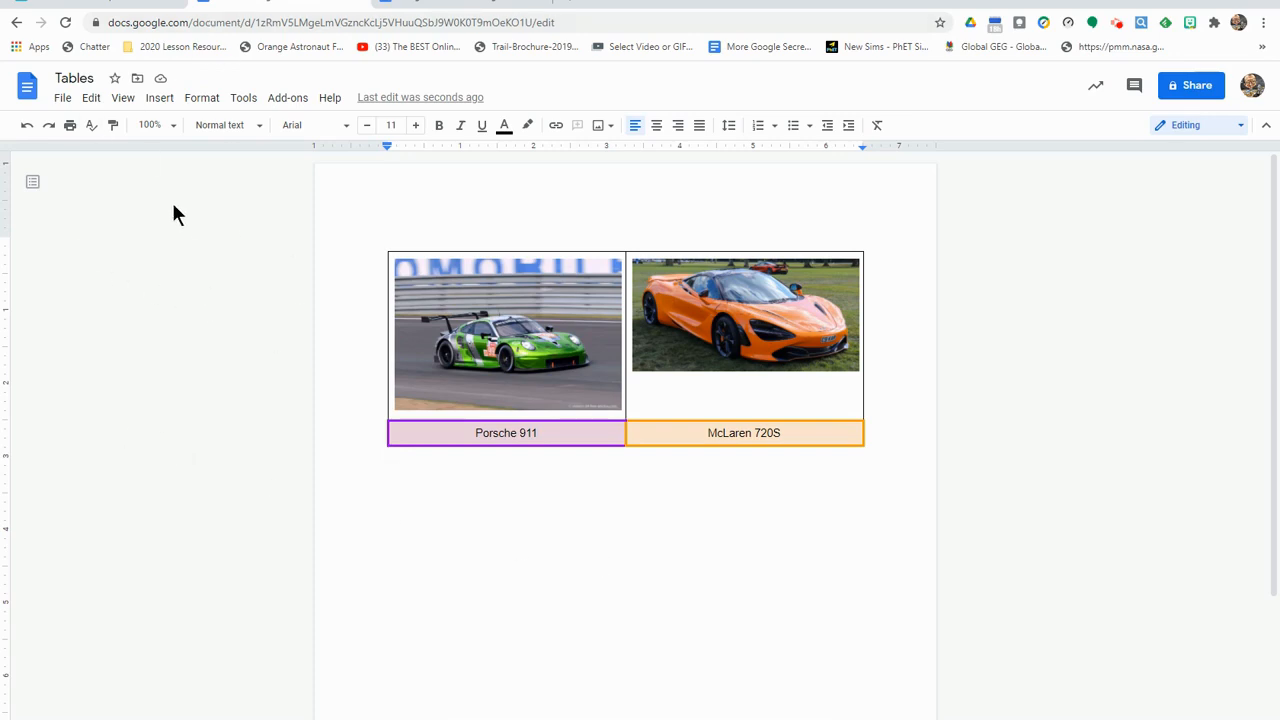
# - Switch to Google Classroom to view the Google Docs Table Assignment details, and bring up the "Google Docs Table Assignment 1" document to review its instructions
pyautogui.click(97, 6)
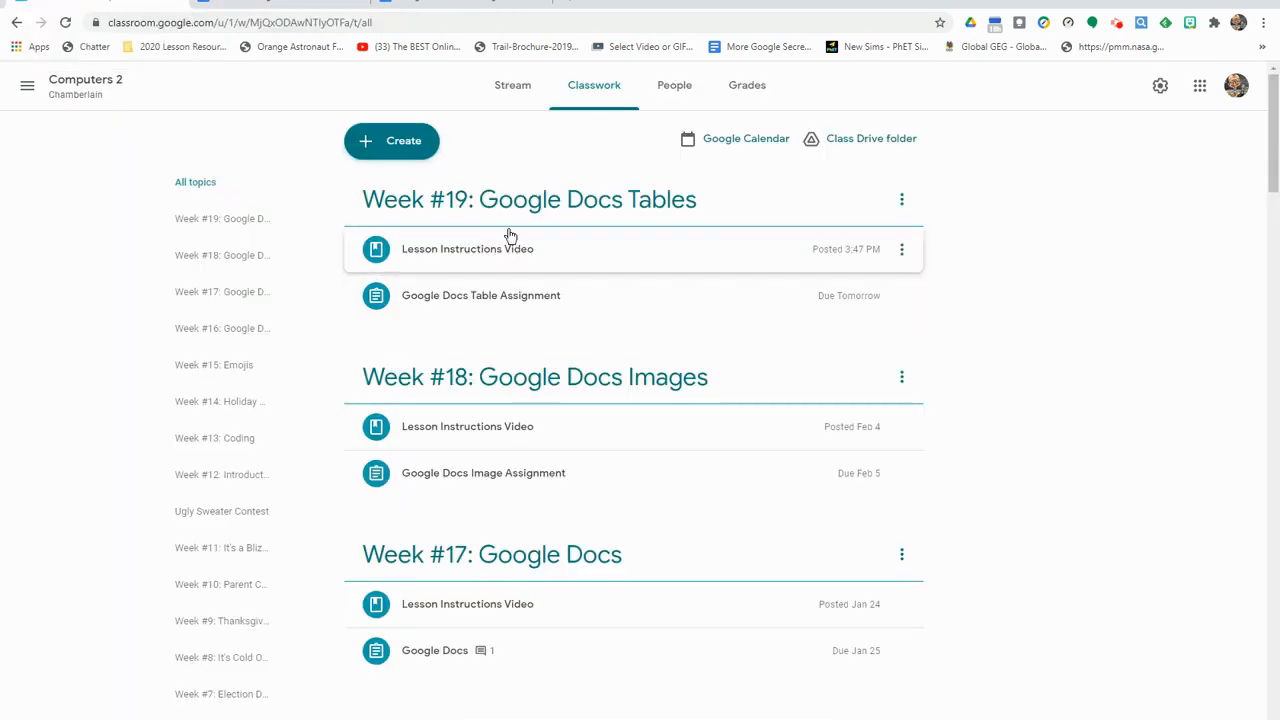
pyautogui.click(500, 298)
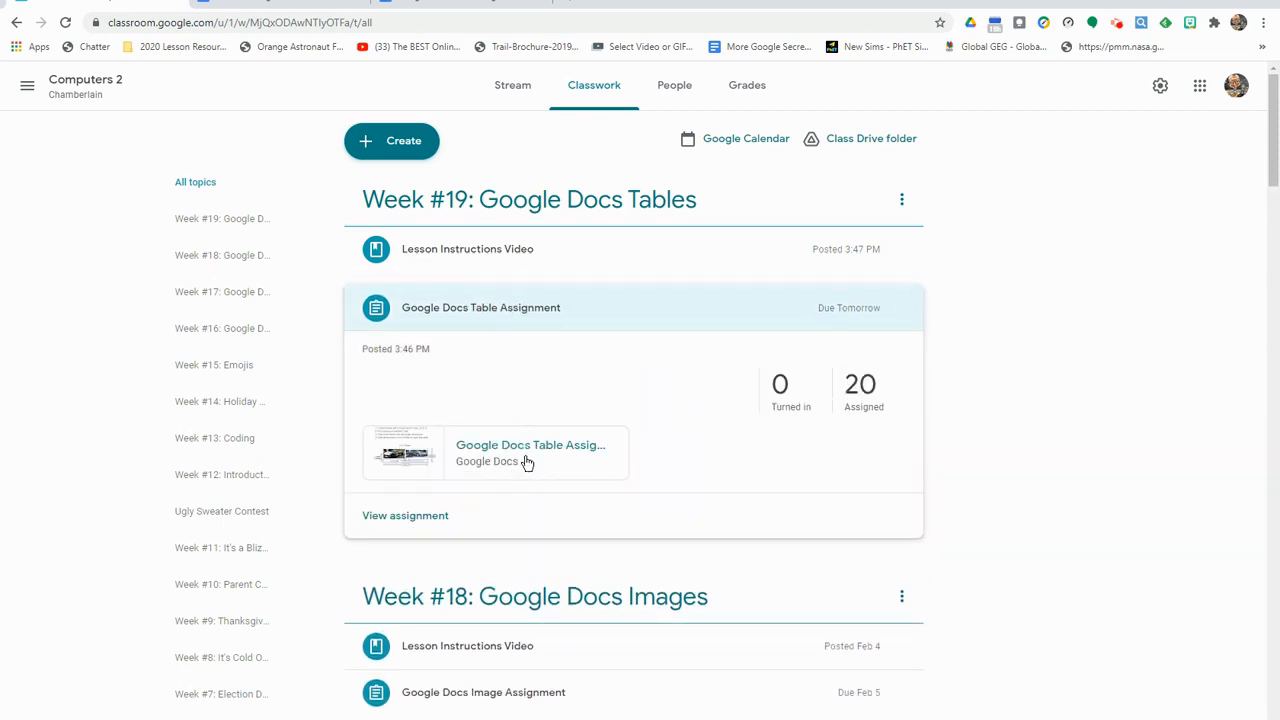
pyautogui.click(470, 10)
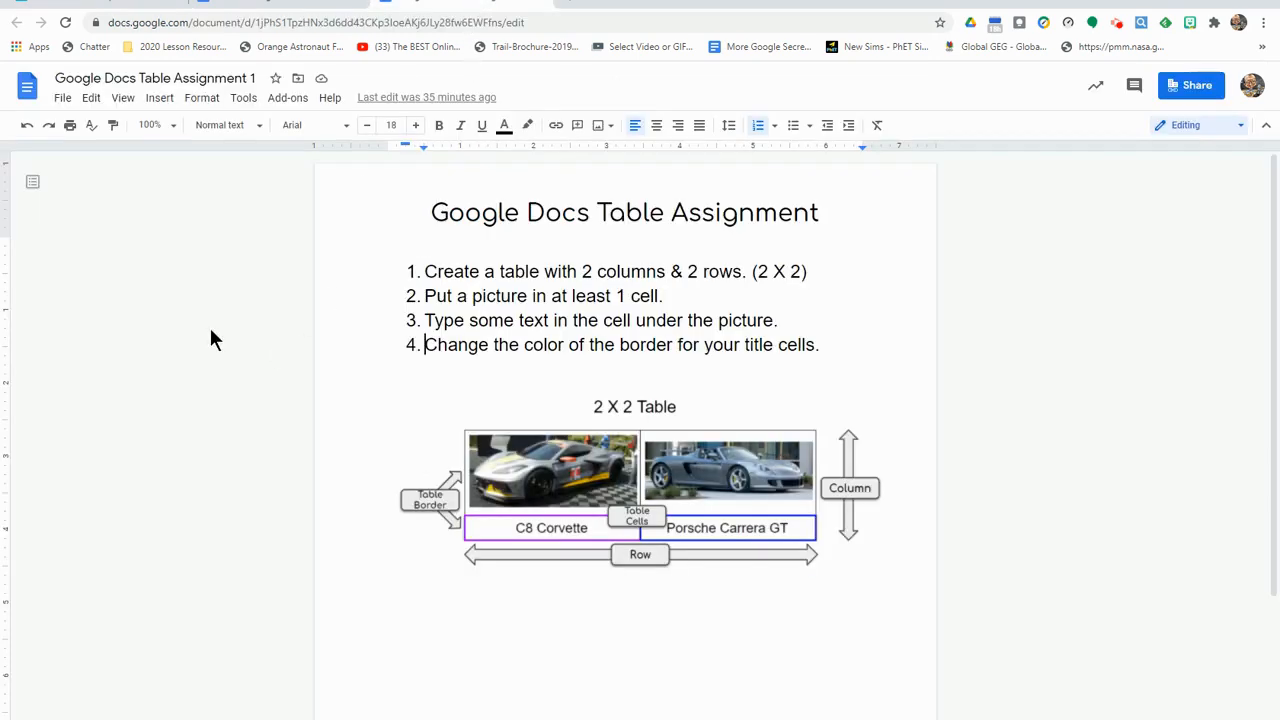